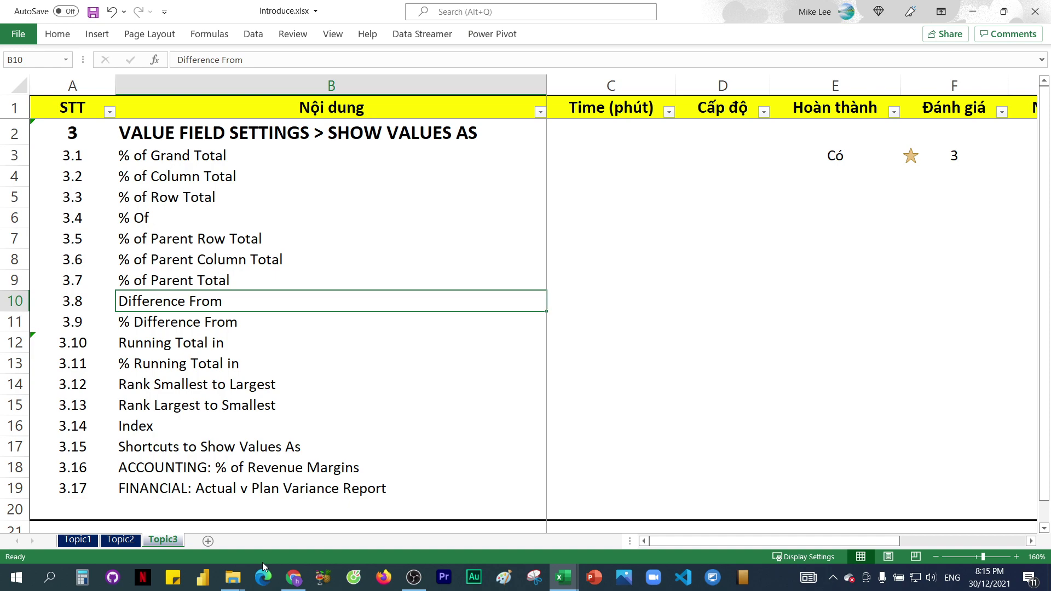
- Open the workbook 3.8__Difference From.xlsx from the Topic3_ folder
left_click(232, 578)
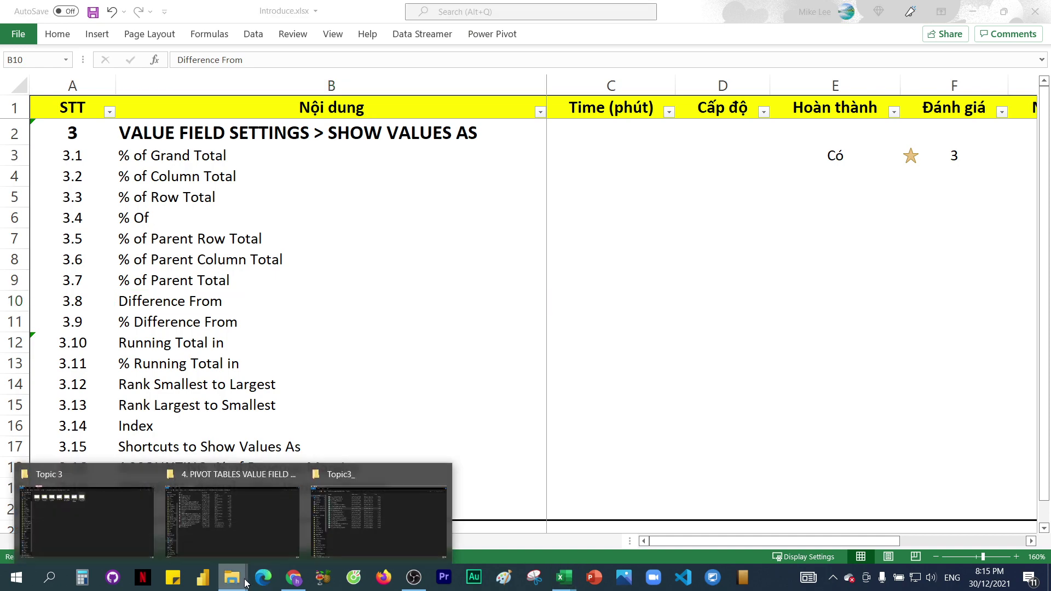
left_click(332, 536)
double_click(198, 192)
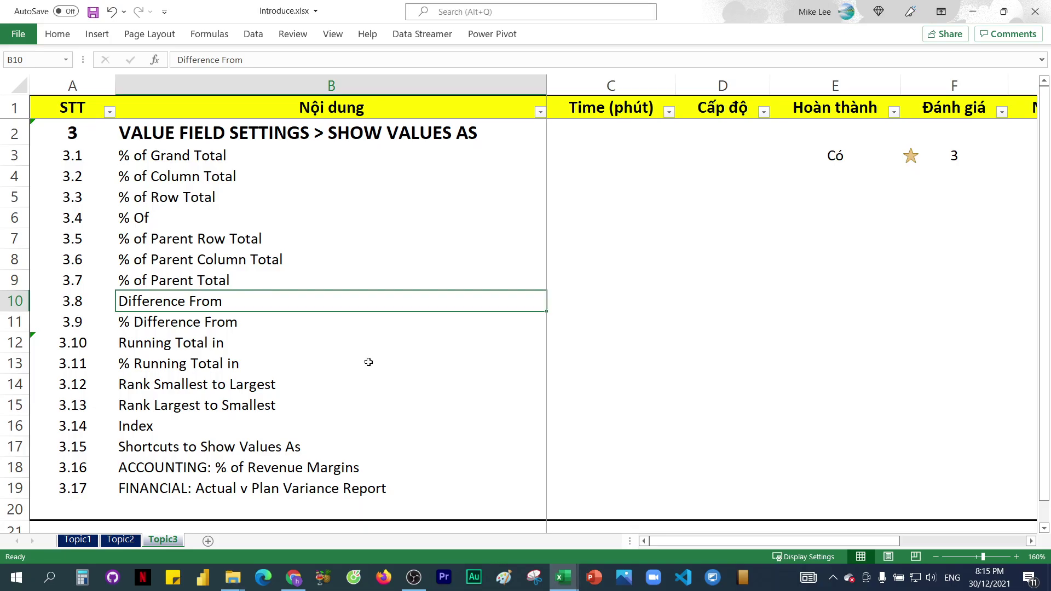
left_click(460, 218)
left_click(722, 280)
left_click(320, 340)
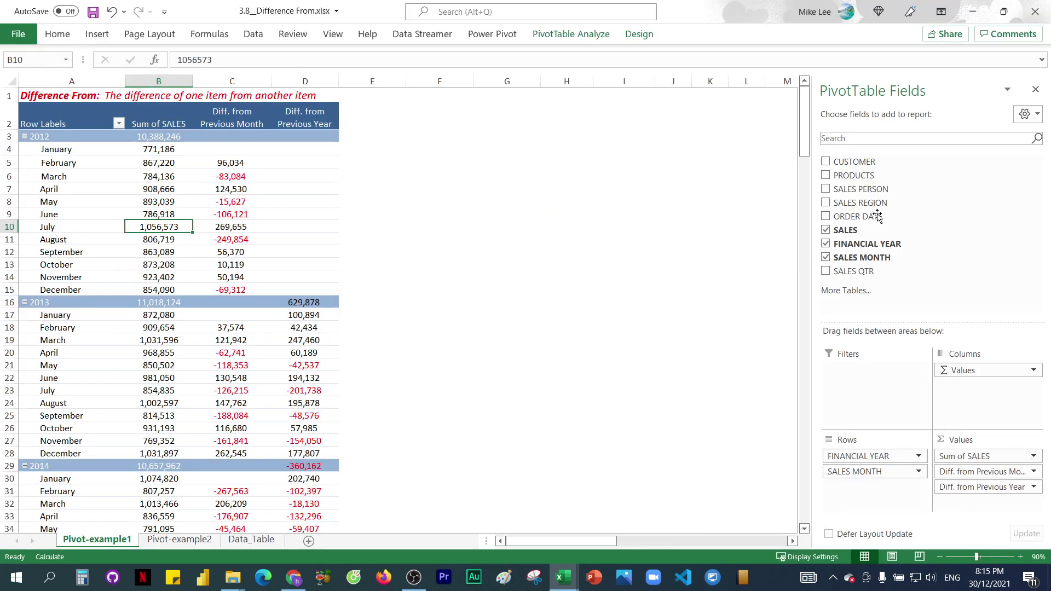
- Remove the Diff. from Previous Month and Diff. from Previous Year fields from the PivotTable's values
left_click_drag(968, 472, 935, 316)
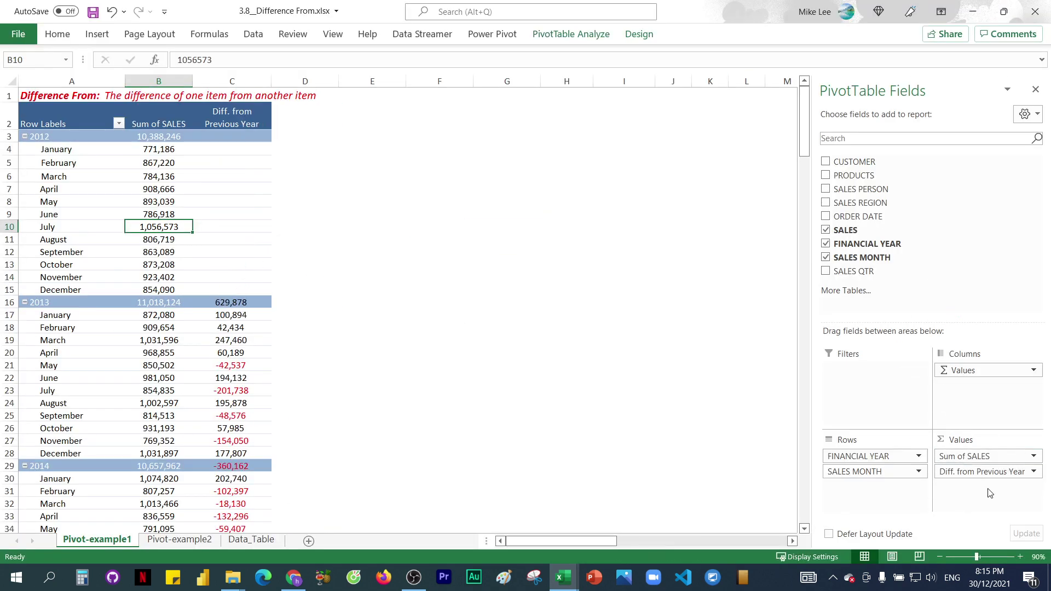
left_click_drag(980, 472, 909, 272)
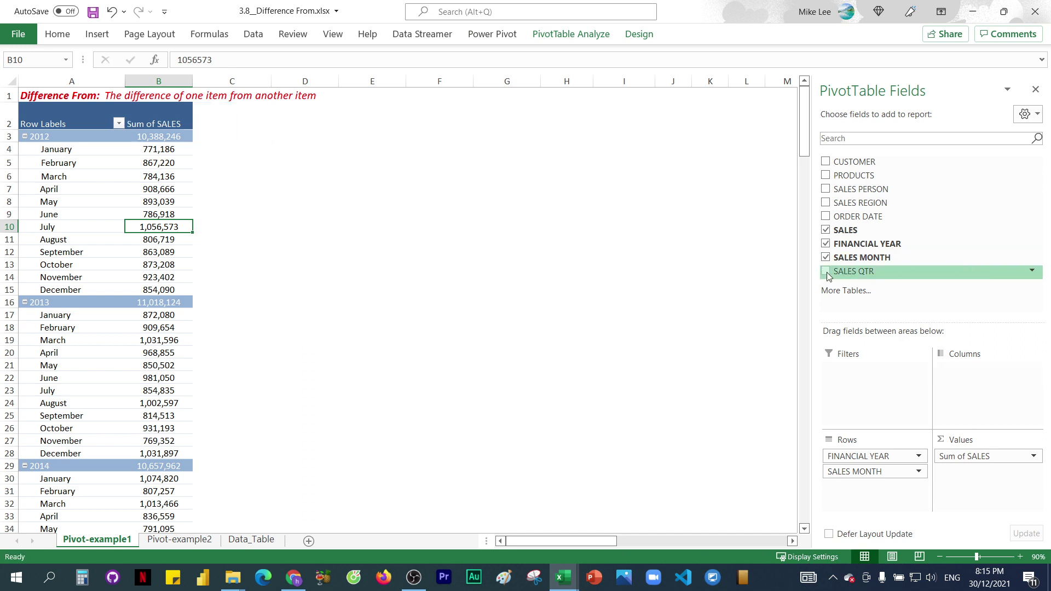
- Examine the January and February sales figures under 2012 and 2013 to compare consecutive months and the same months across years
left_click(176, 161)
left_click(156, 223)
key("Down")
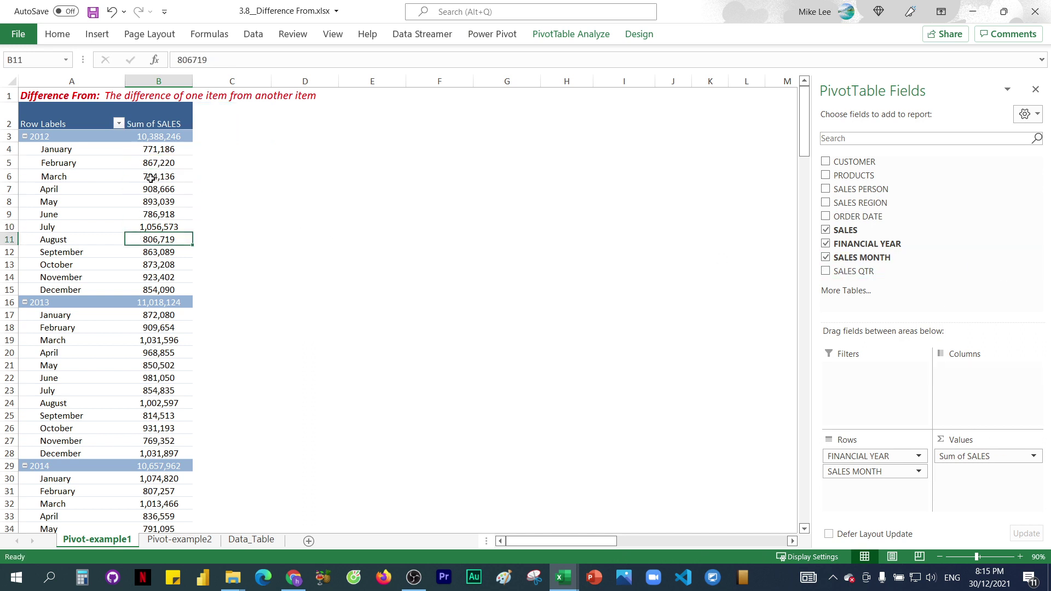
left_click(157, 150)
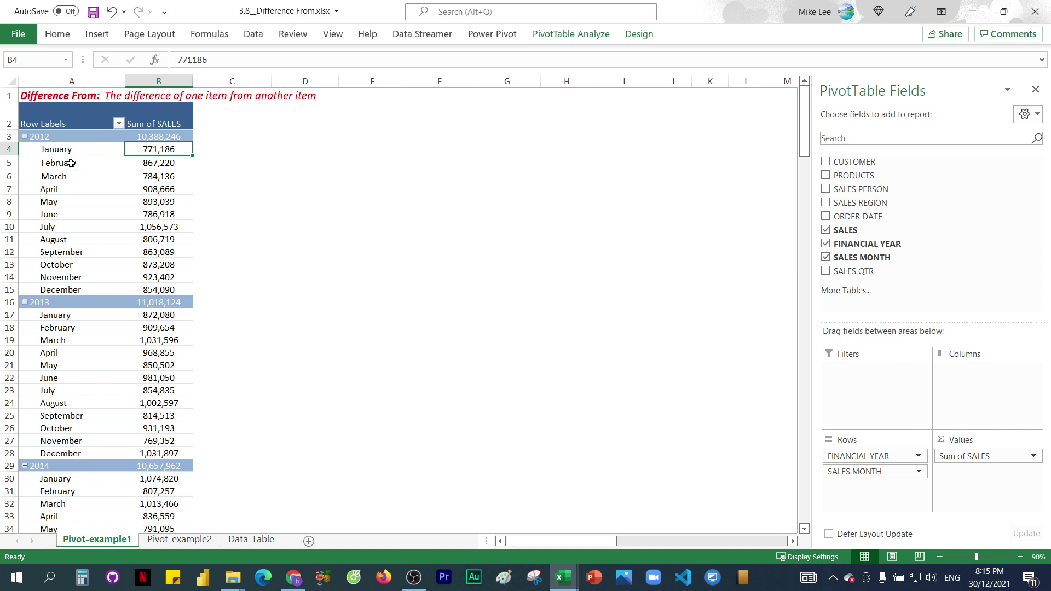
left_click(187, 162)
left_click(164, 149)
left_click(182, 162)
left_click(162, 313)
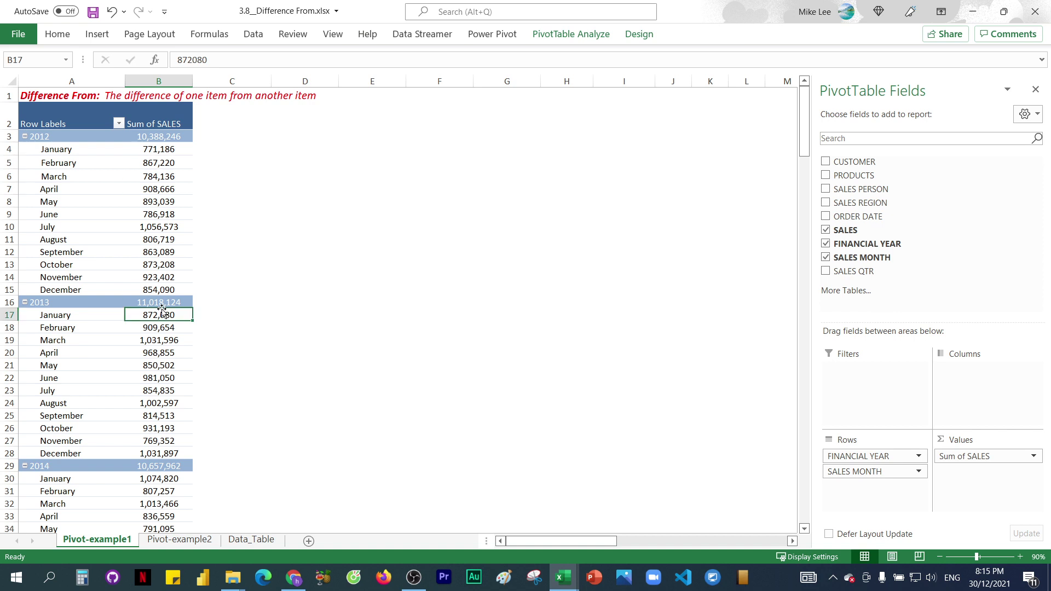
left_click(45, 301)
left_click(77, 153)
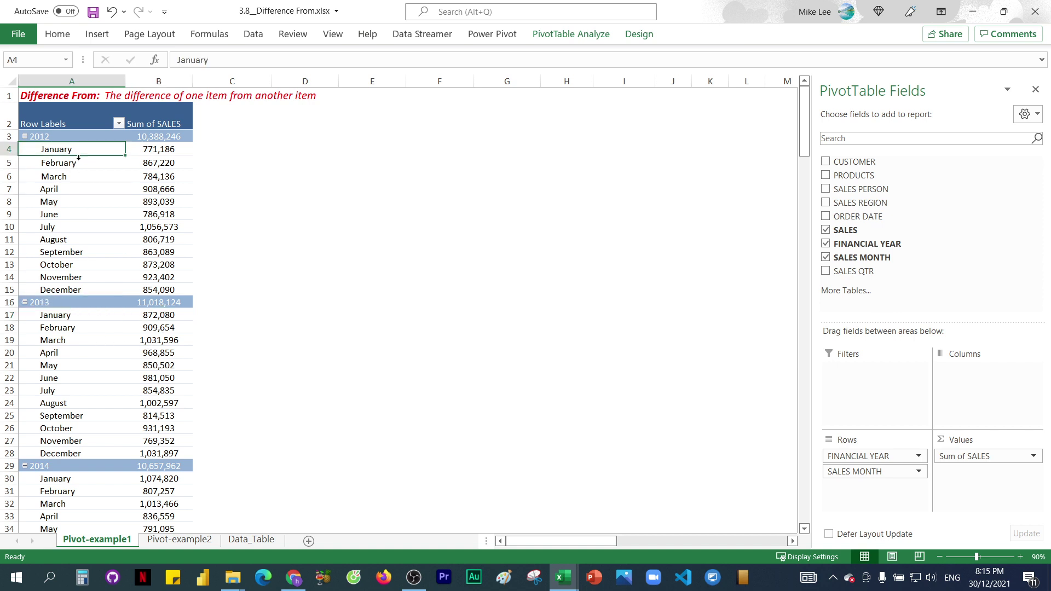
left_click(154, 316)
left_click(73, 160)
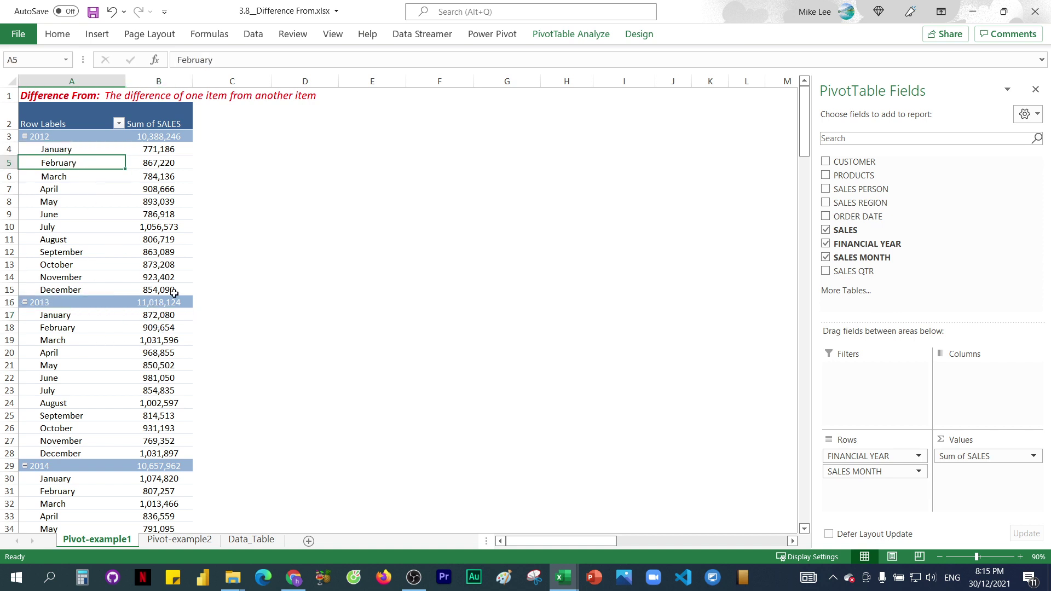
left_click(71, 303)
left_click(82, 329)
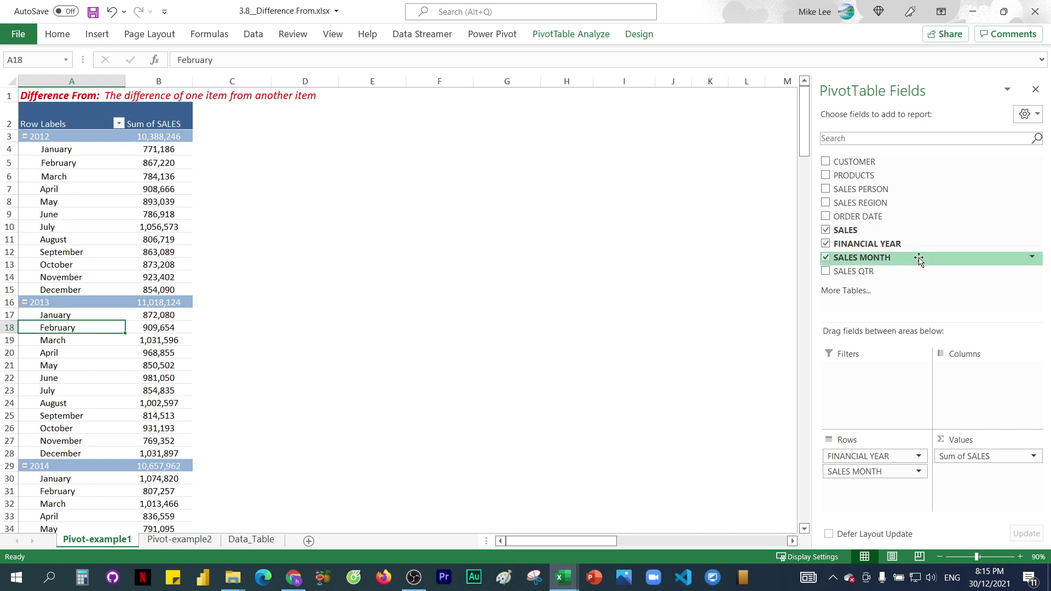
- Add SALES to the PivotTable values a second time and name the new value field "diff month"
left_click_drag(865, 231, 971, 488)
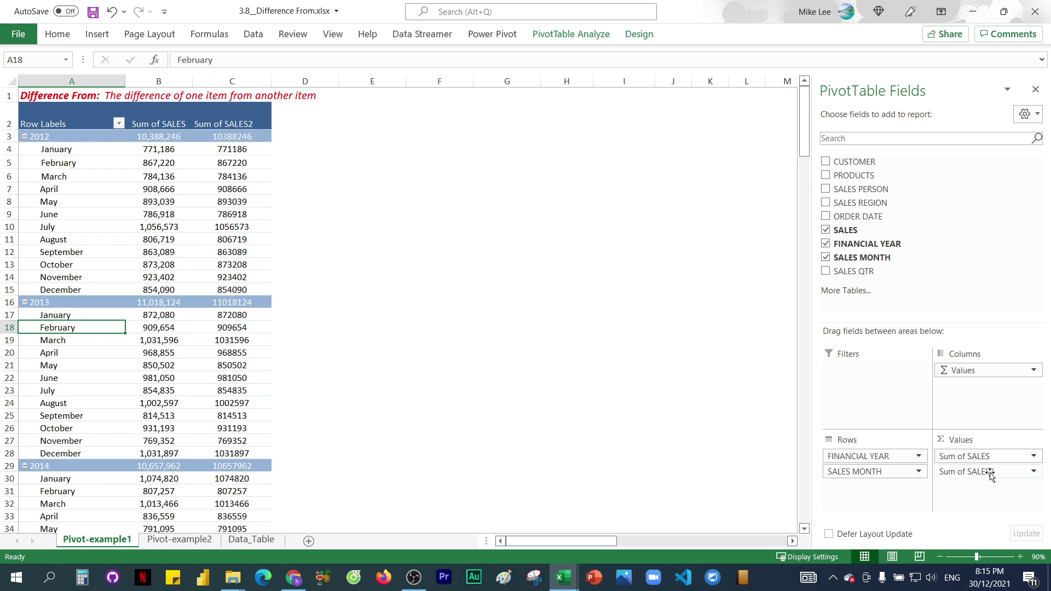
left_click(1033, 472)
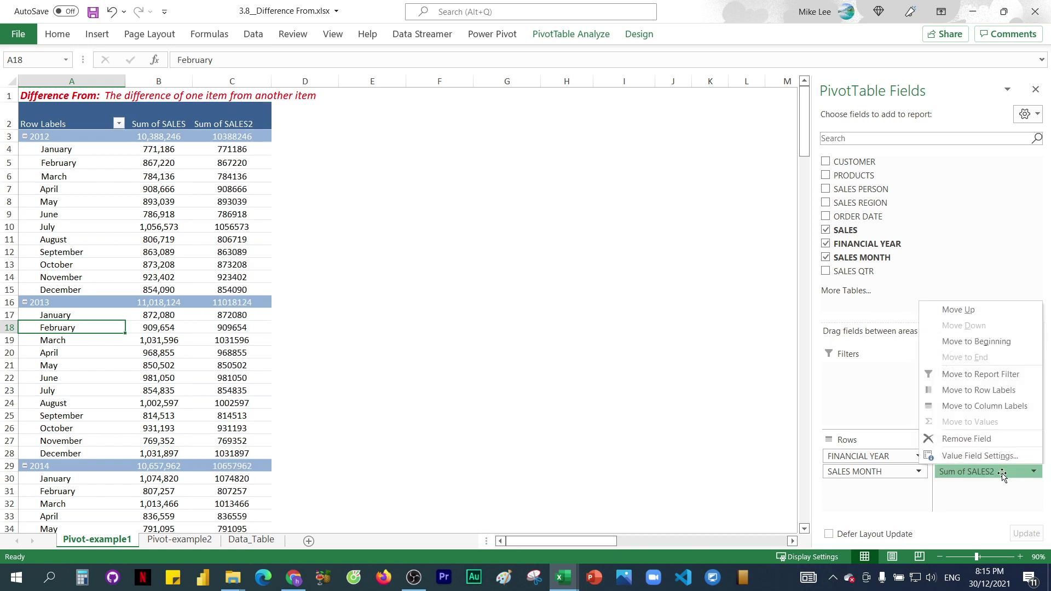
left_click(979, 457)
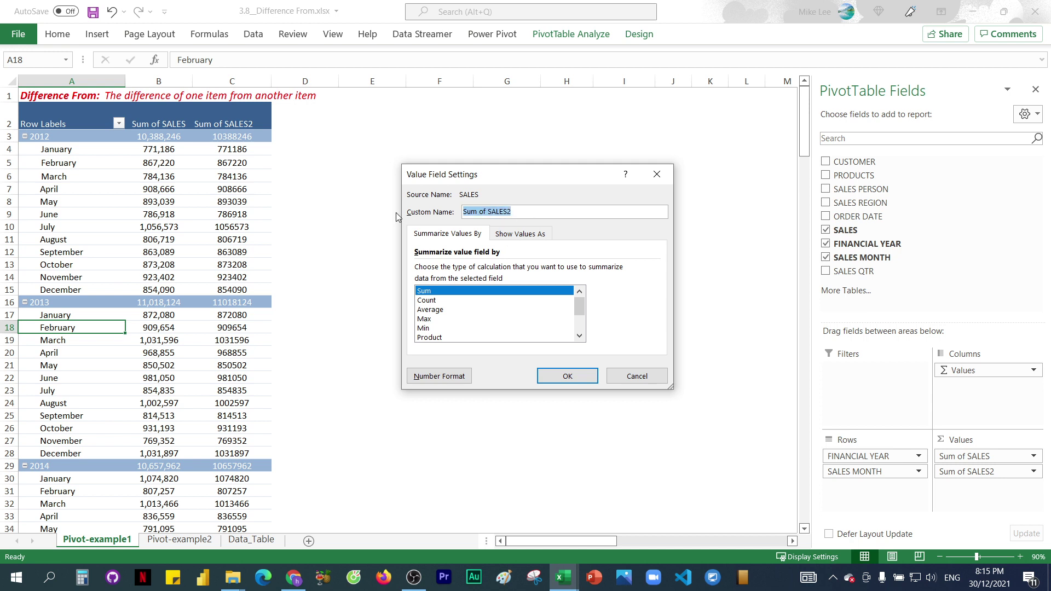
type("dff")
- Show the diff month values as Difference From, with SALES MONTH as base field and January as base item
left_click(524, 236)
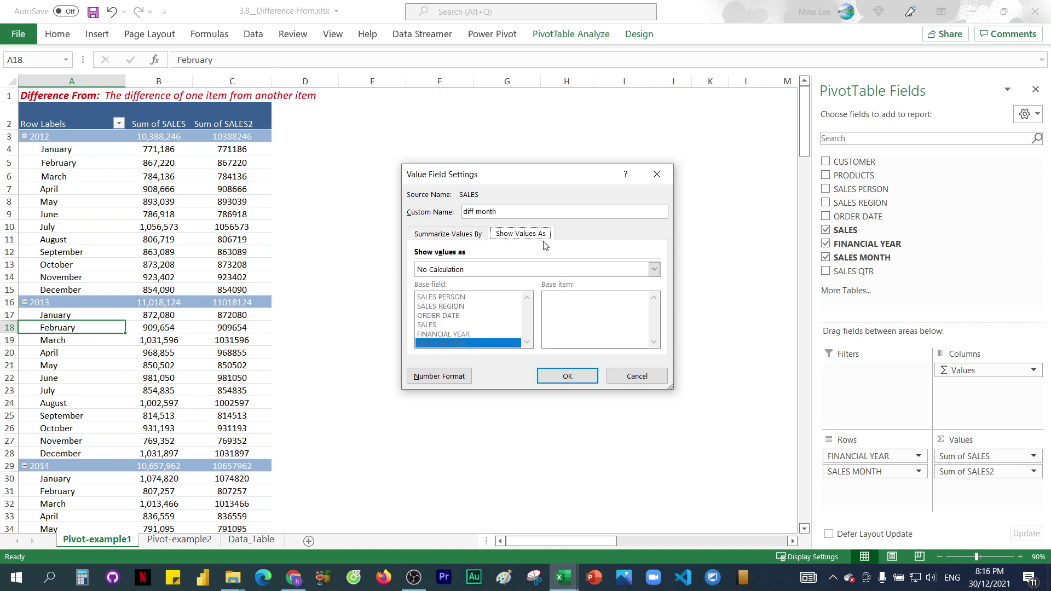
left_click(510, 268)
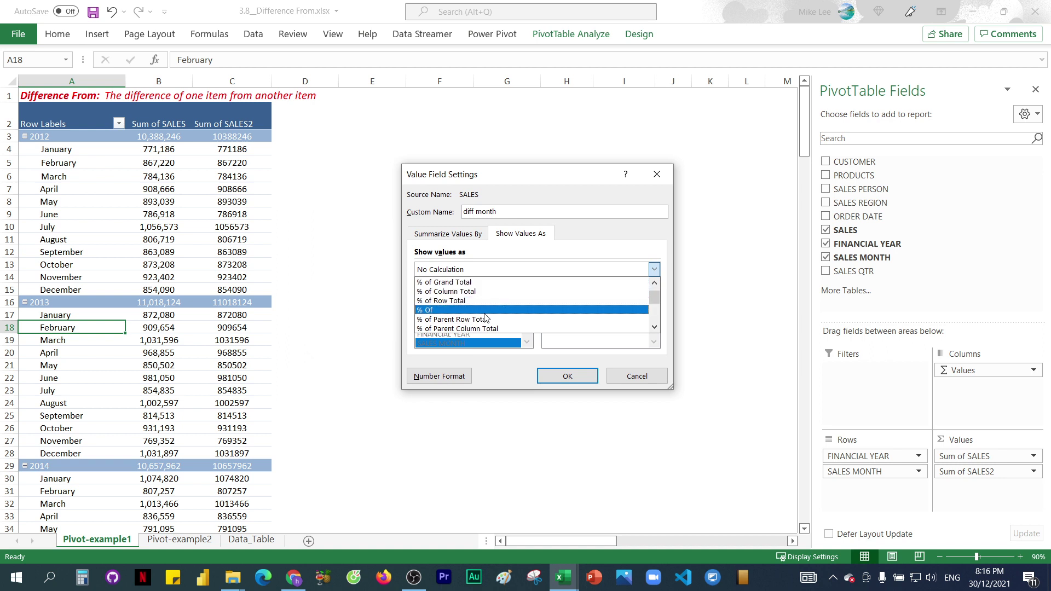
scroll(482, 326, "down", 2)
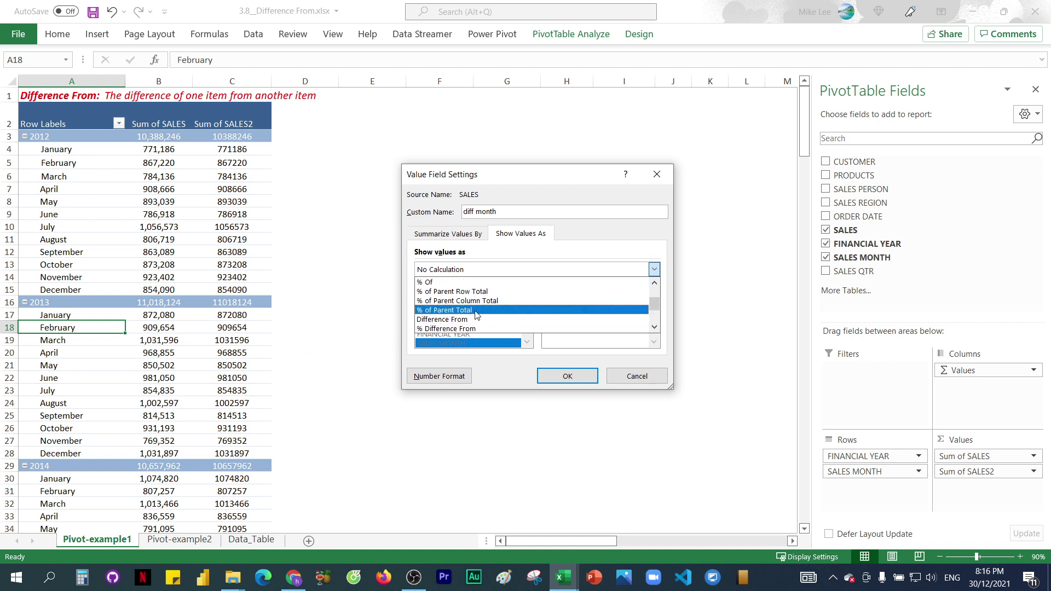
left_click(473, 319)
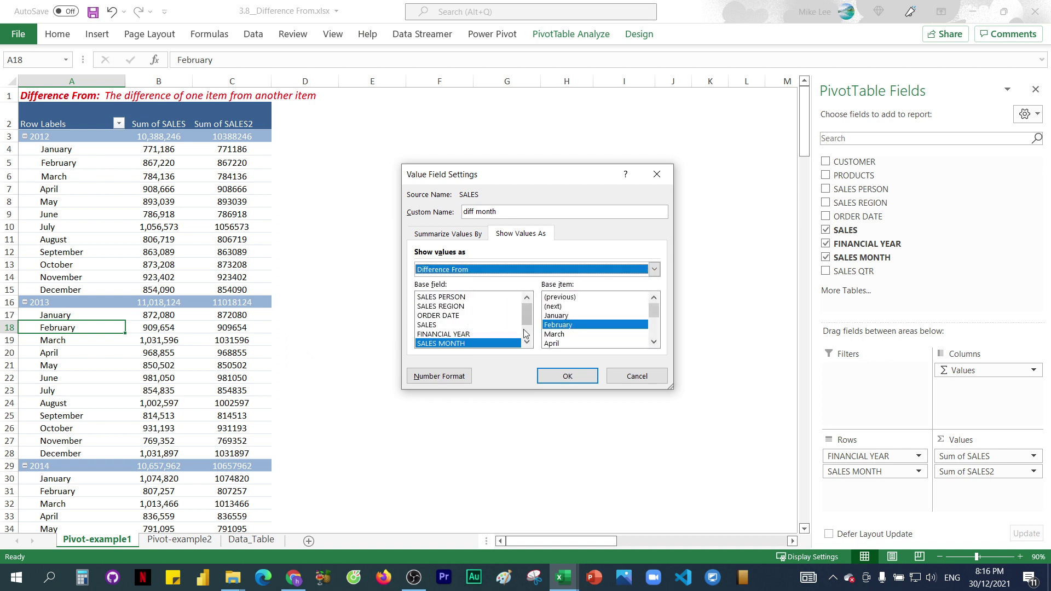
left_click(569, 317)
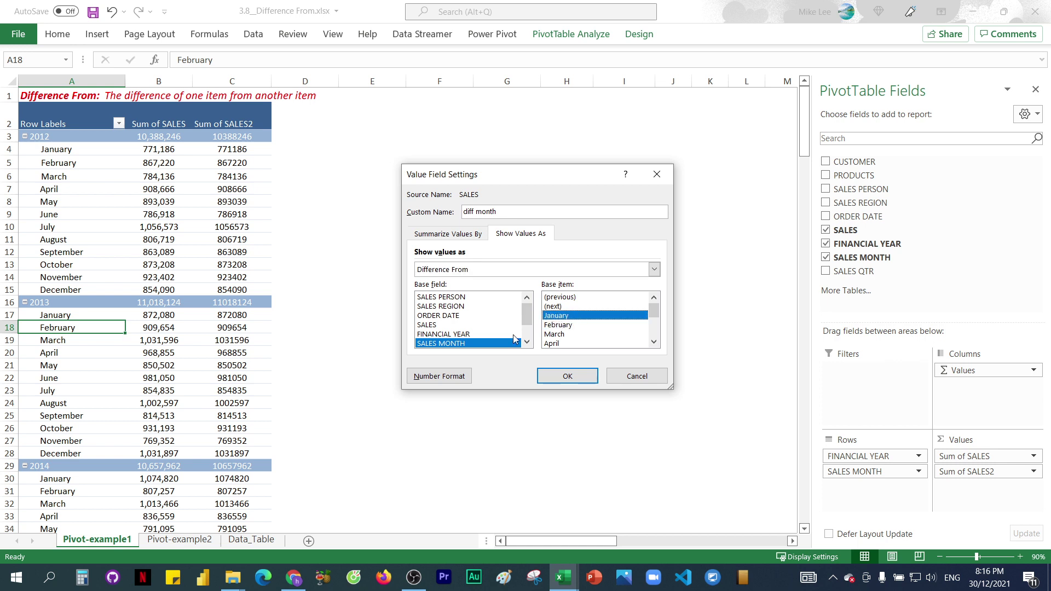
scroll(454, 343, "down", 1)
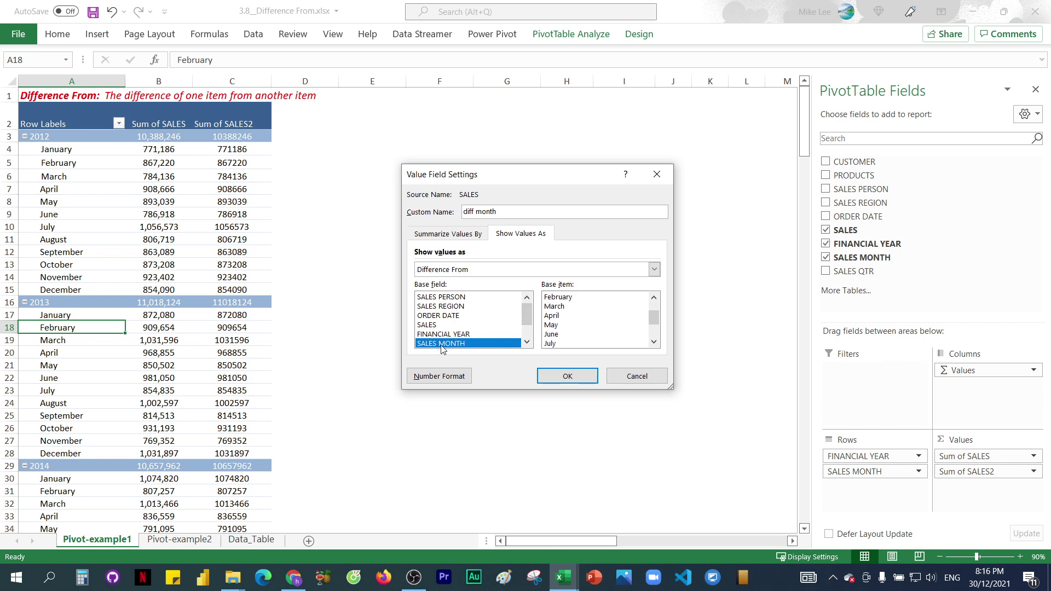
scroll(573, 328, "up", 1)
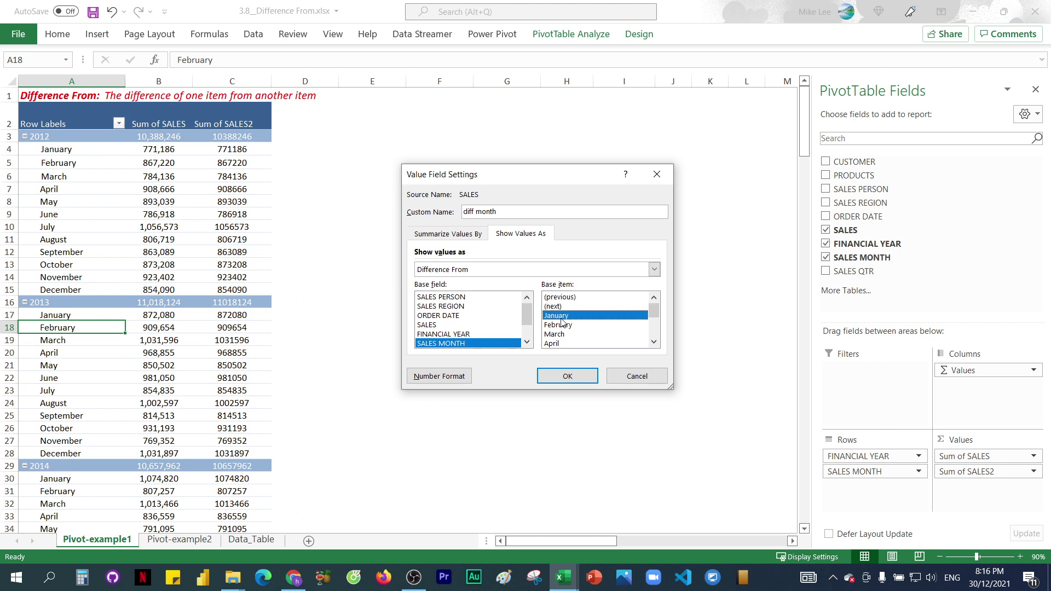
left_click(564, 378)
left_click(224, 202)
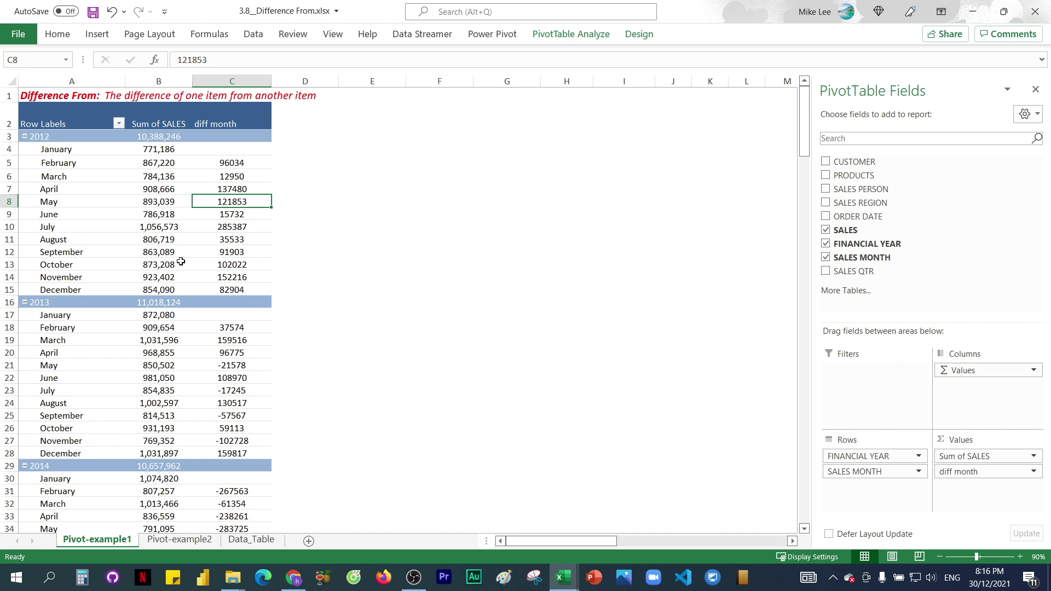
left_click(159, 149)
left_click(159, 163)
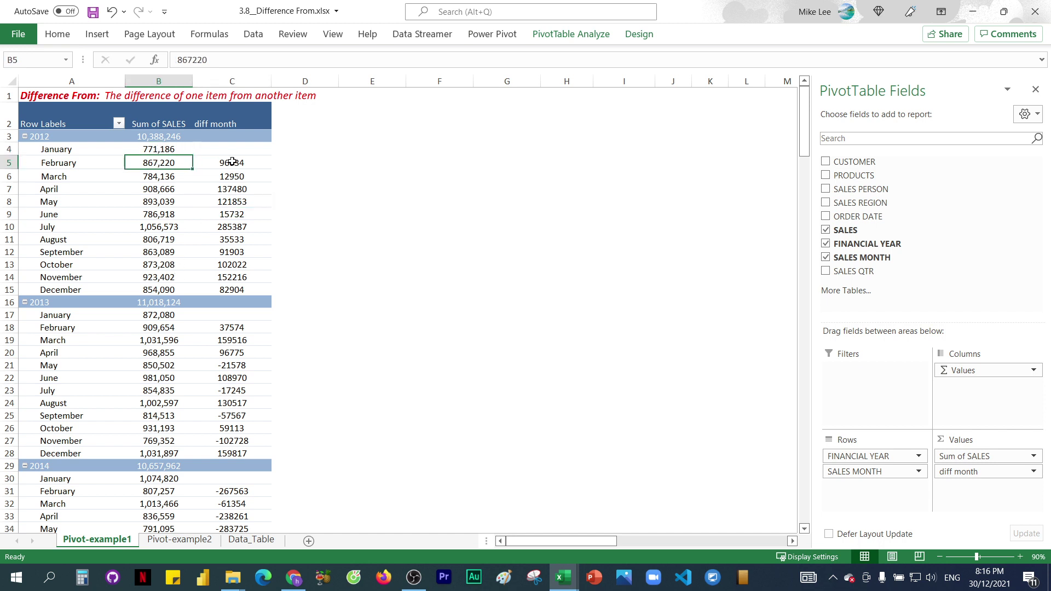
- Format the diff month field as Number with 0 decimal places, a thousands separator and negatives in red parentheses
left_click_drag(228, 163, 233, 276)
right_click(223, 182)
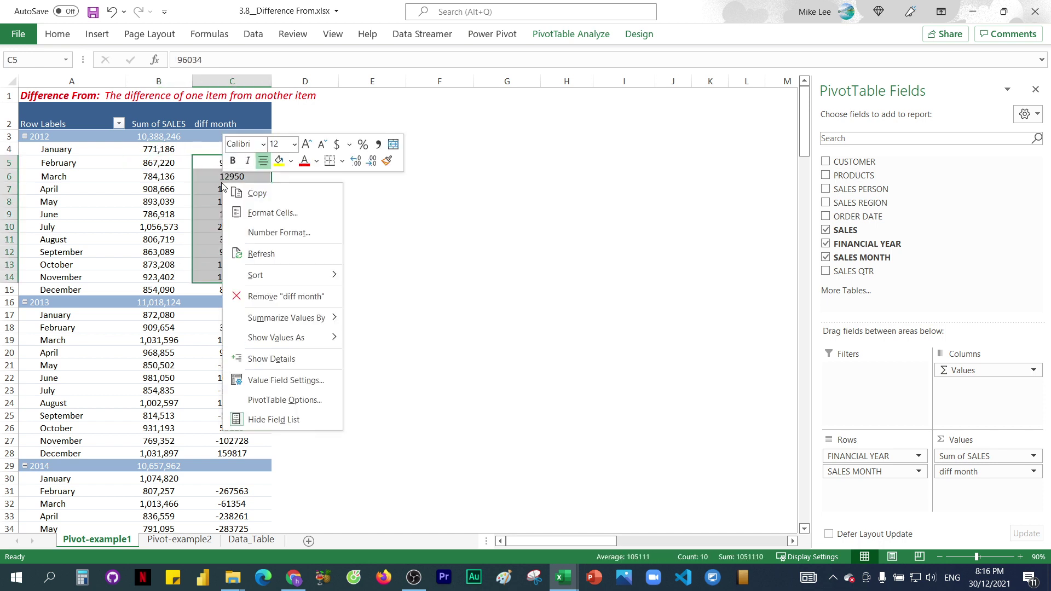
left_click(285, 381)
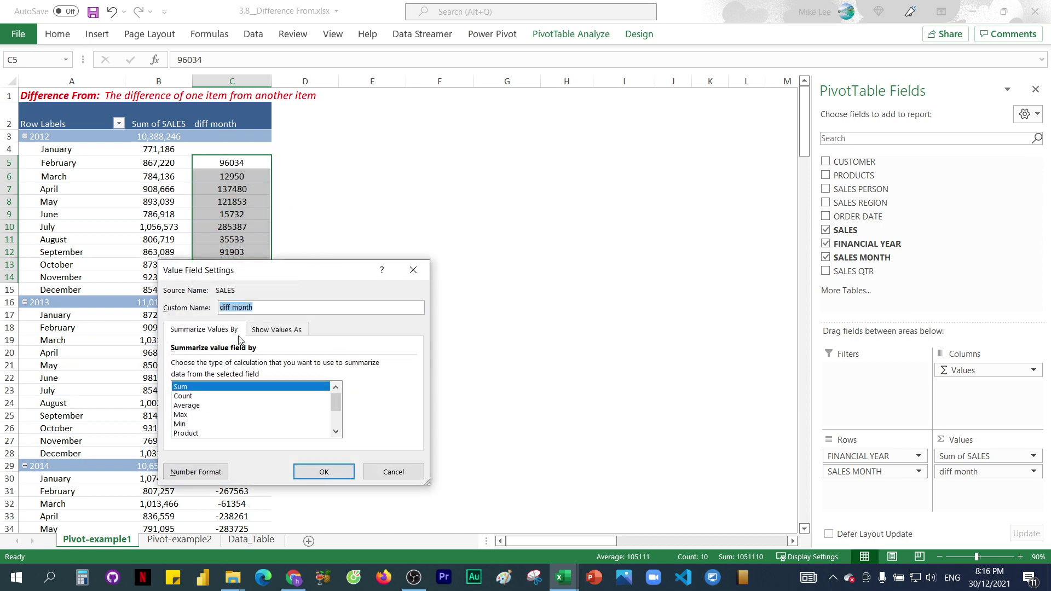
left_click(203, 474)
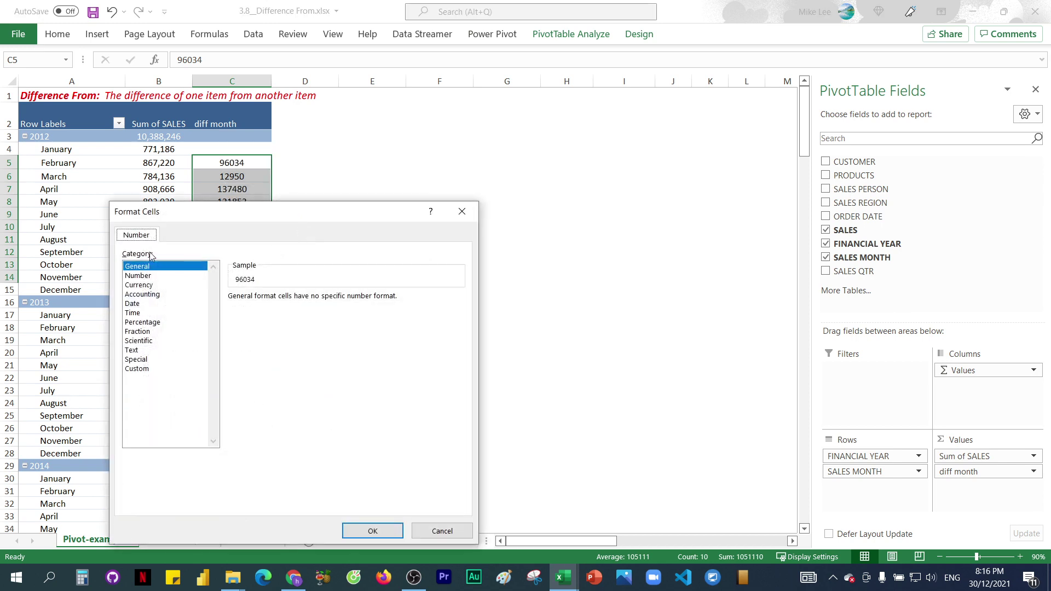
left_click(165, 276)
left_click(263, 315)
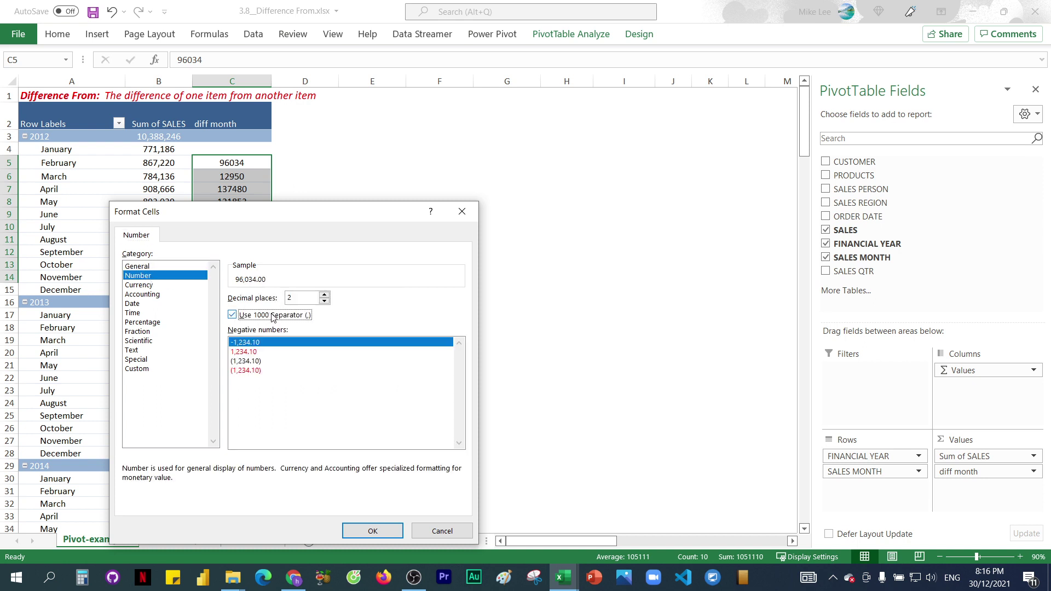
left_click(325, 302)
left_click(325, 301)
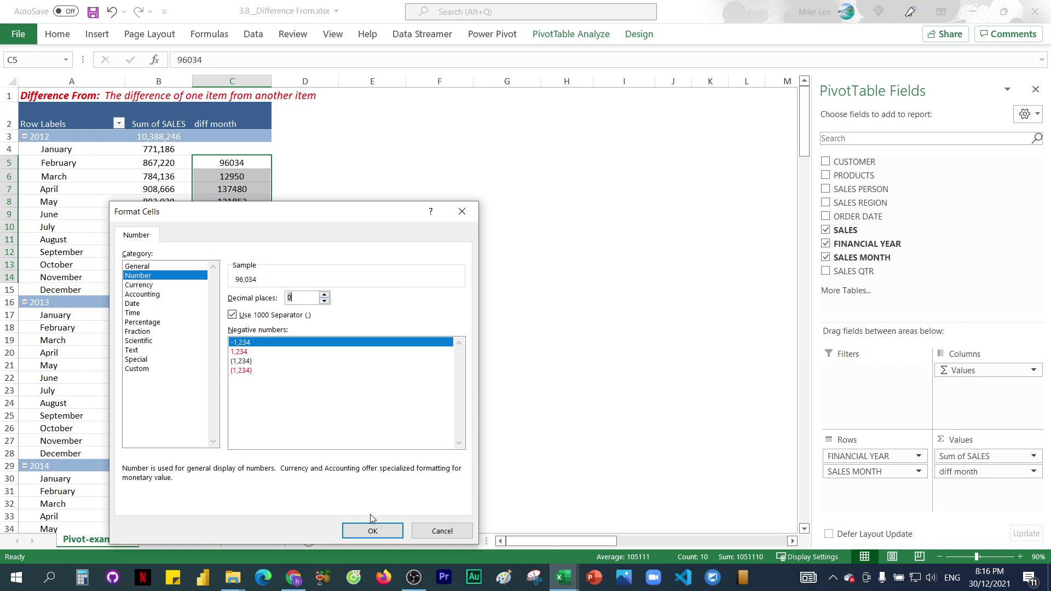
left_click(246, 372)
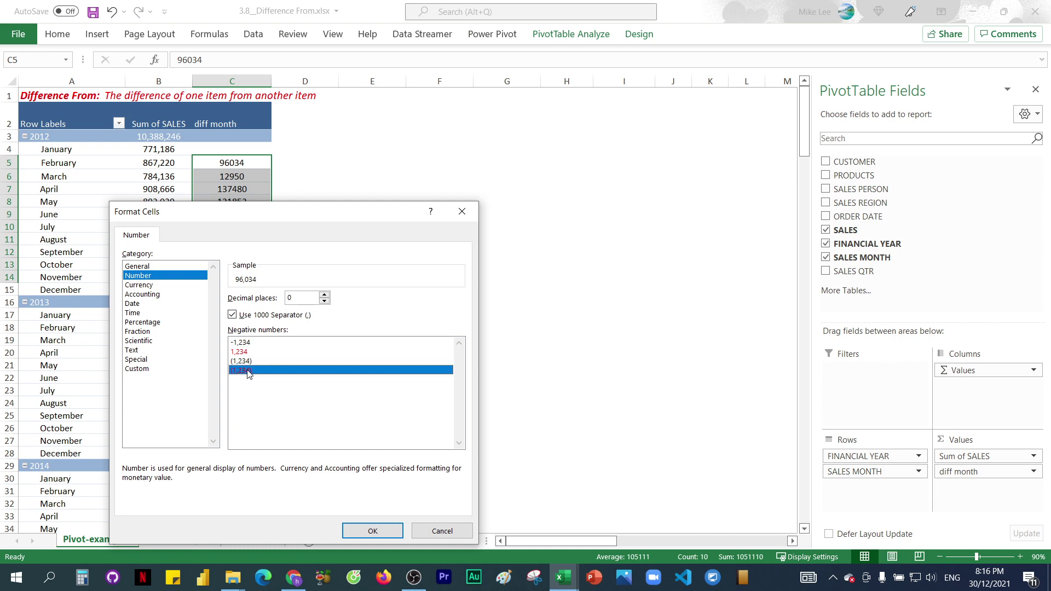
left_click(371, 530)
left_click(323, 472)
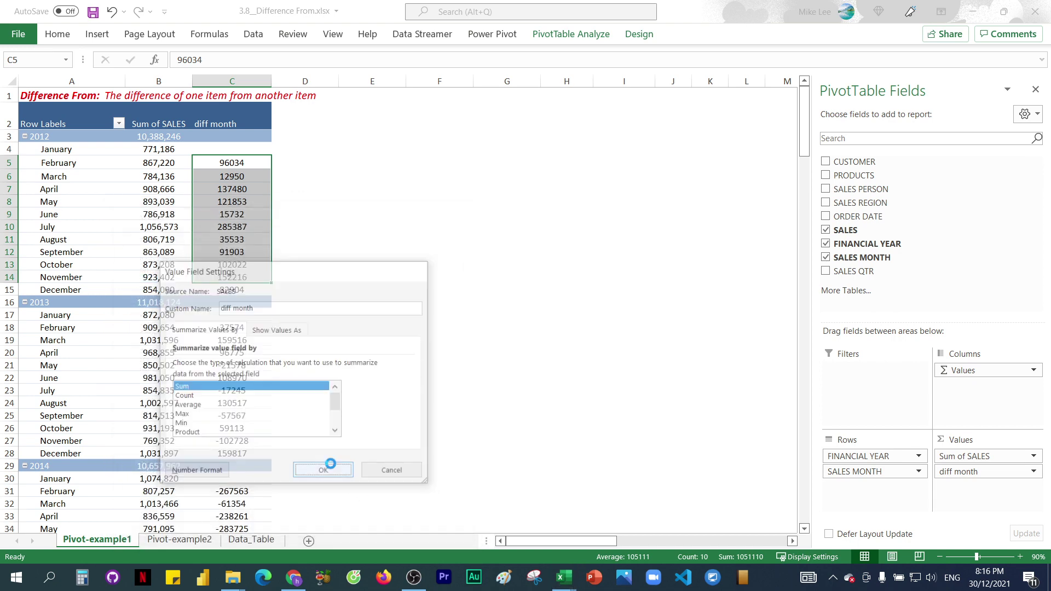
- Review the diff month column's monthly differences for 2013 and the following years
left_click(201, 377)
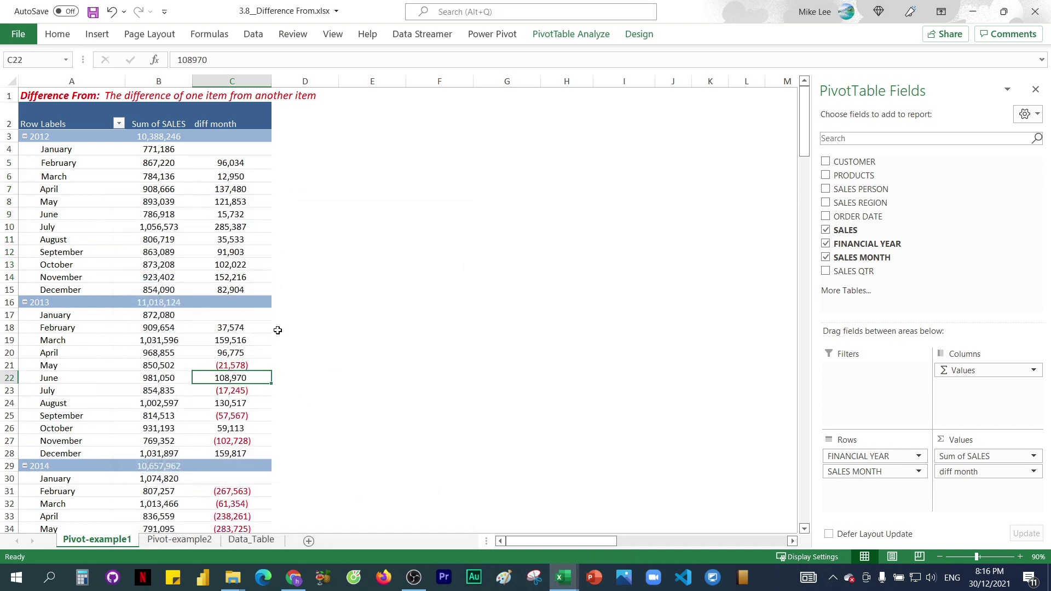
left_click_drag(62, 321, 212, 438)
left_click(239, 400)
left_click(229, 454)
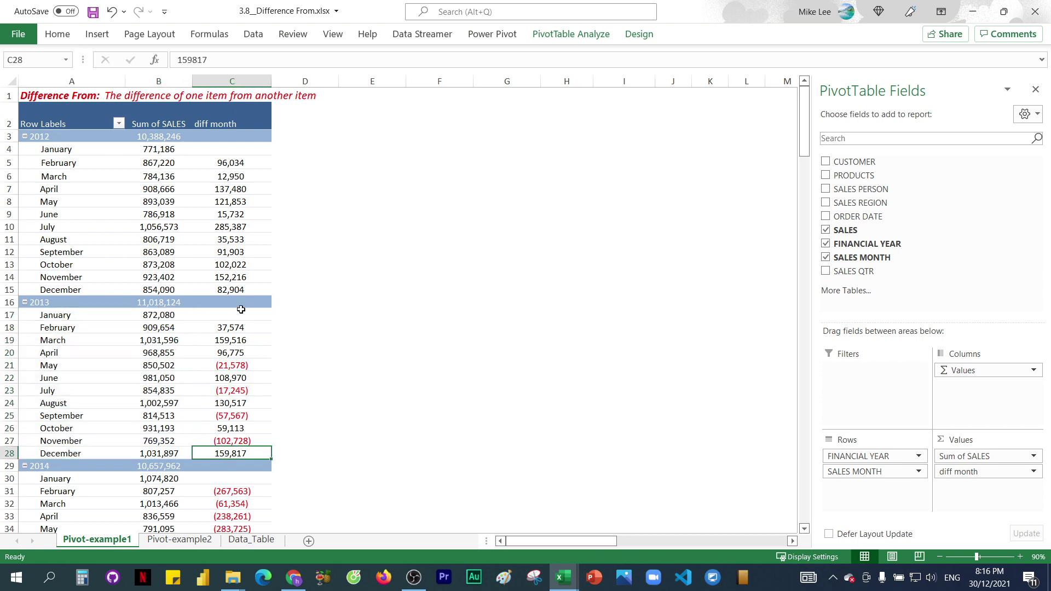
scroll(137, 383, "down", 3)
scroll(139, 389, "up", 3)
left_click(237, 120)
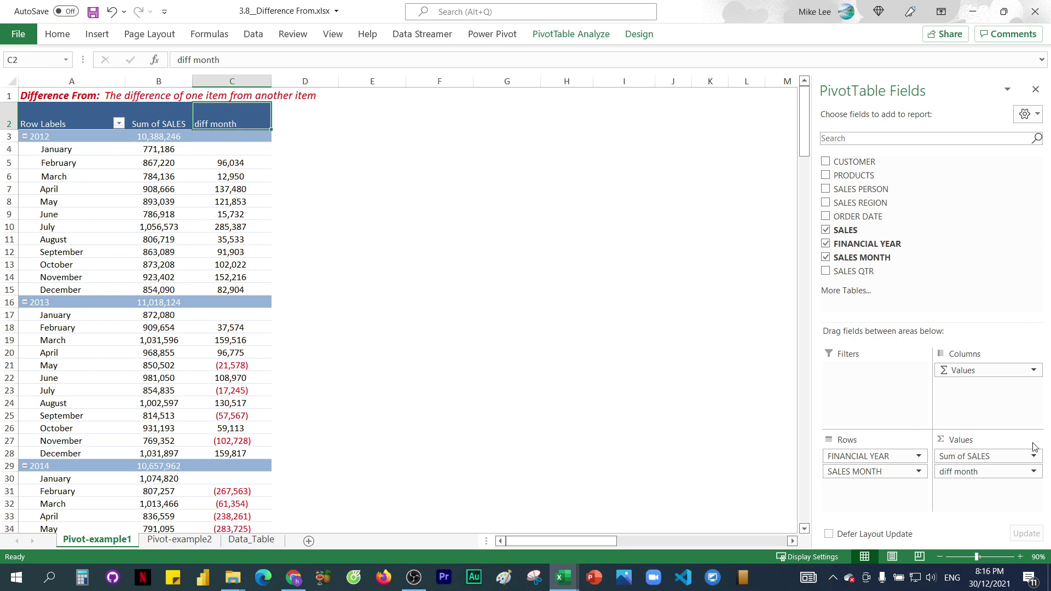
- Add SALES to the PivotTable values again and show it as Difference From, with FINANCIAL YEAR as base field and (previous) as base item
left_click_drag(854, 231, 977, 492)
left_click(978, 489)
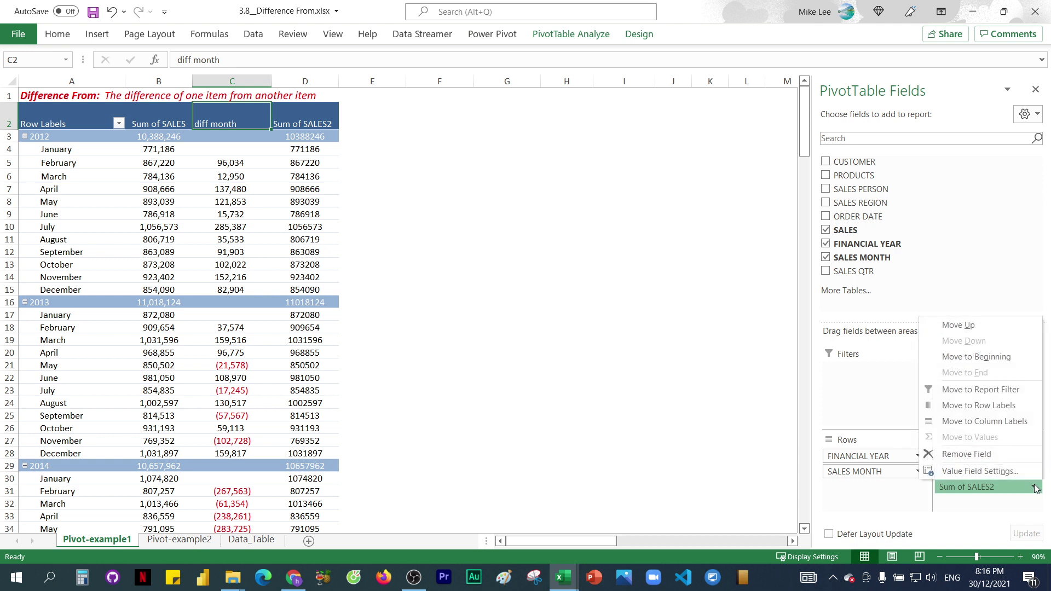
left_click(977, 474)
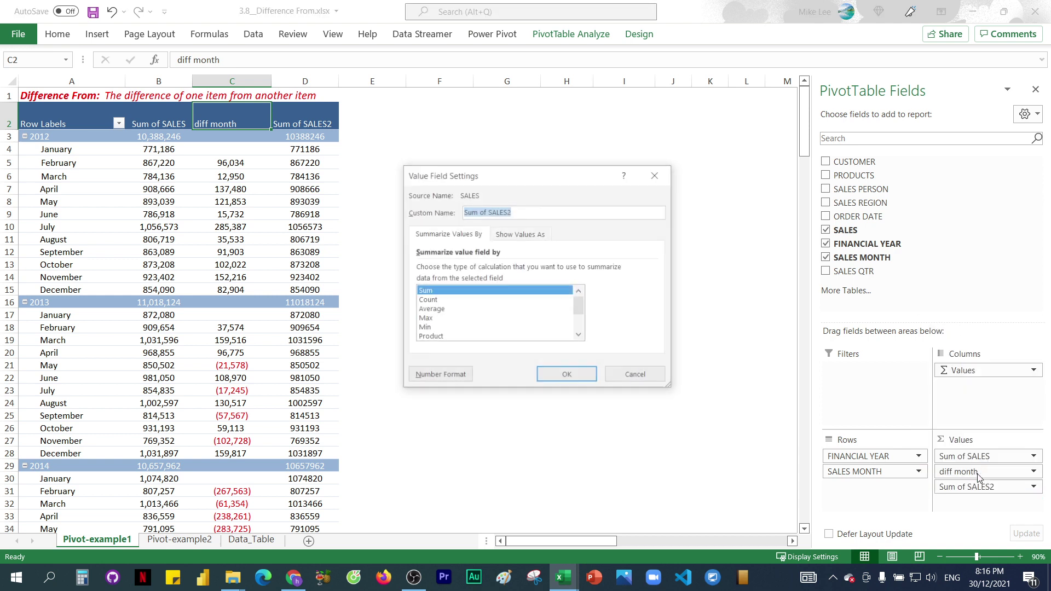
left_click(512, 234)
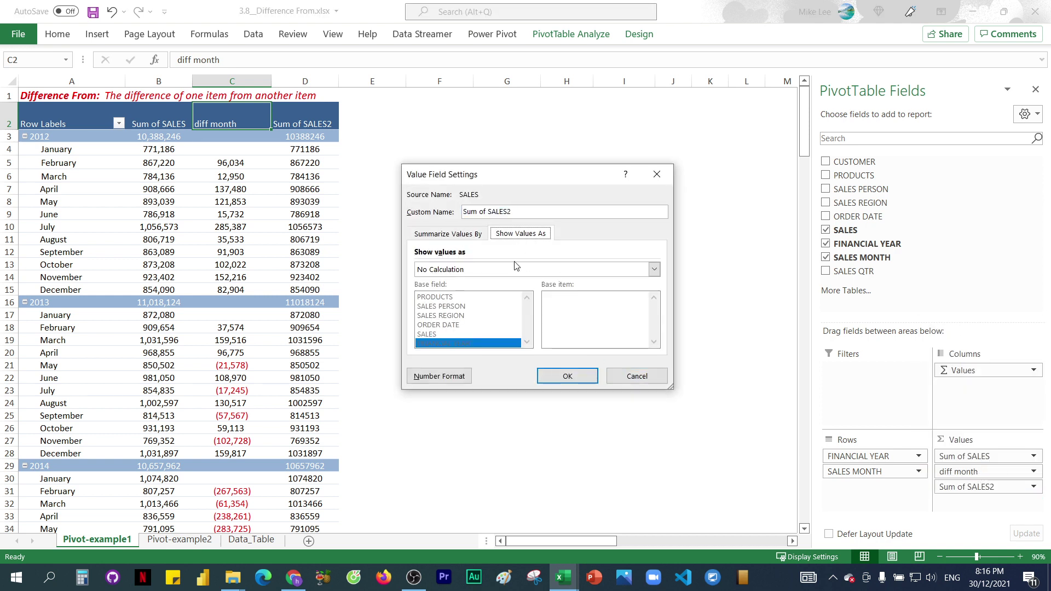
left_click(482, 270)
scroll(487, 317, "down", 2)
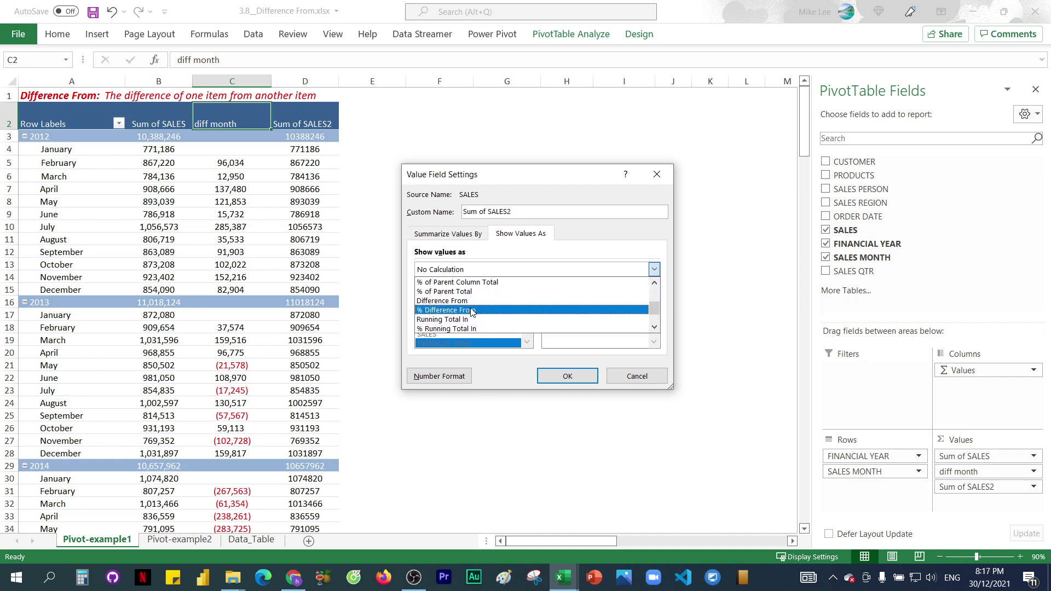
left_click(475, 319)
left_click(492, 269)
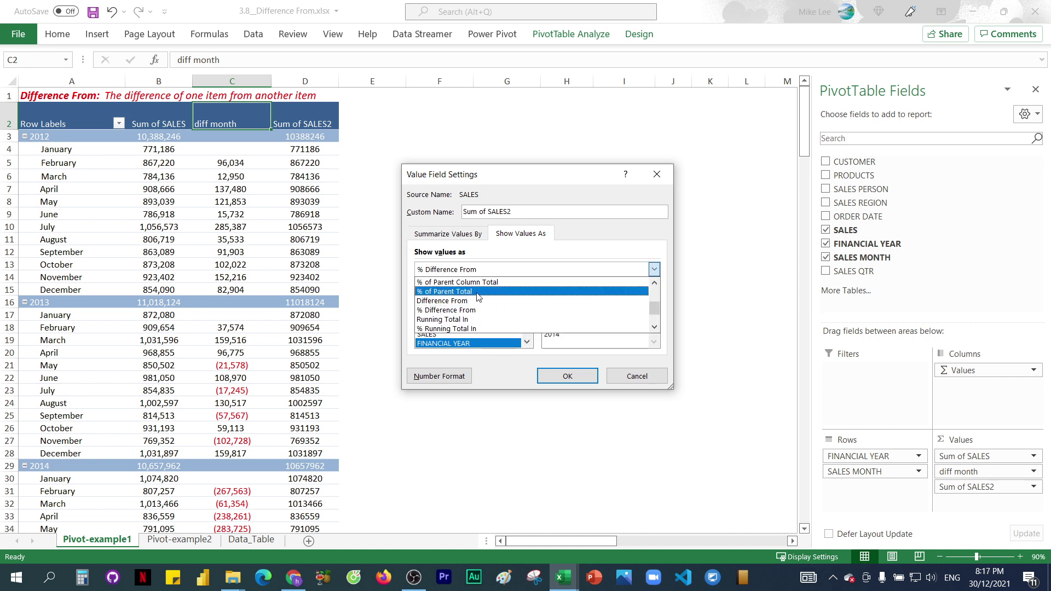
left_click(482, 309)
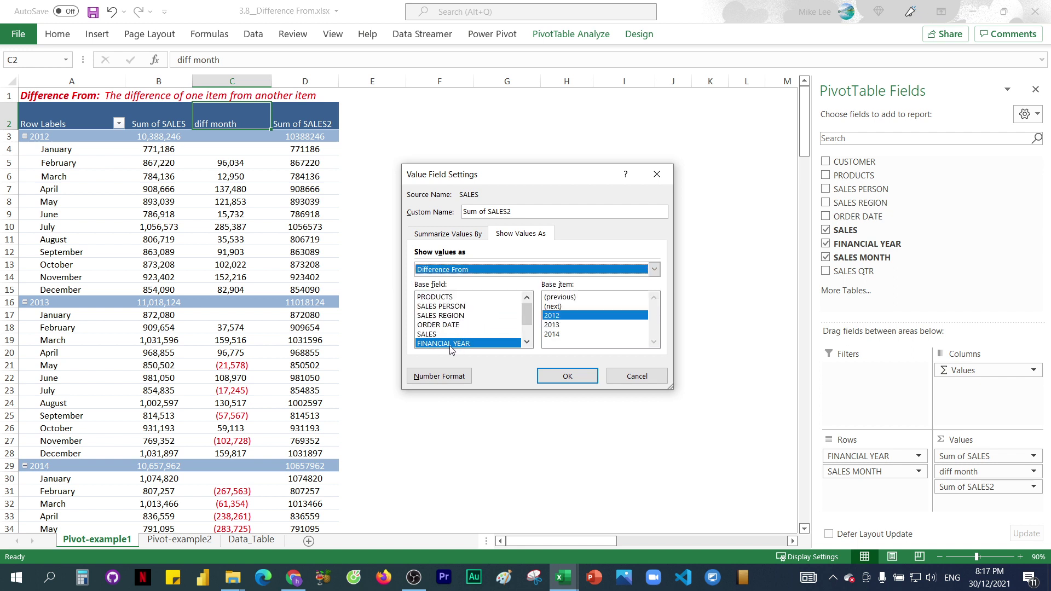
left_click(560, 298)
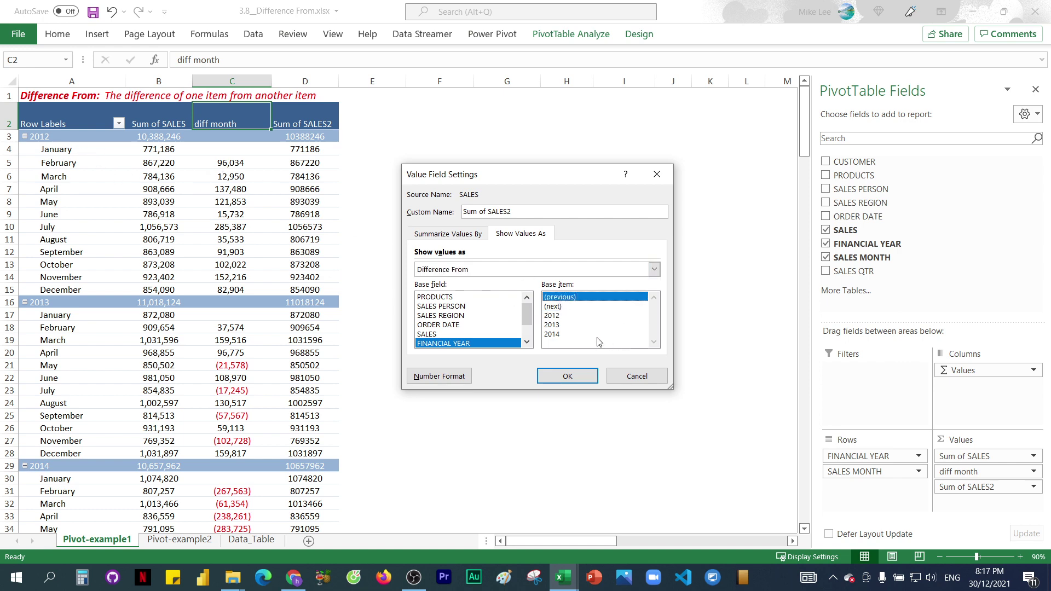
left_click(561, 382)
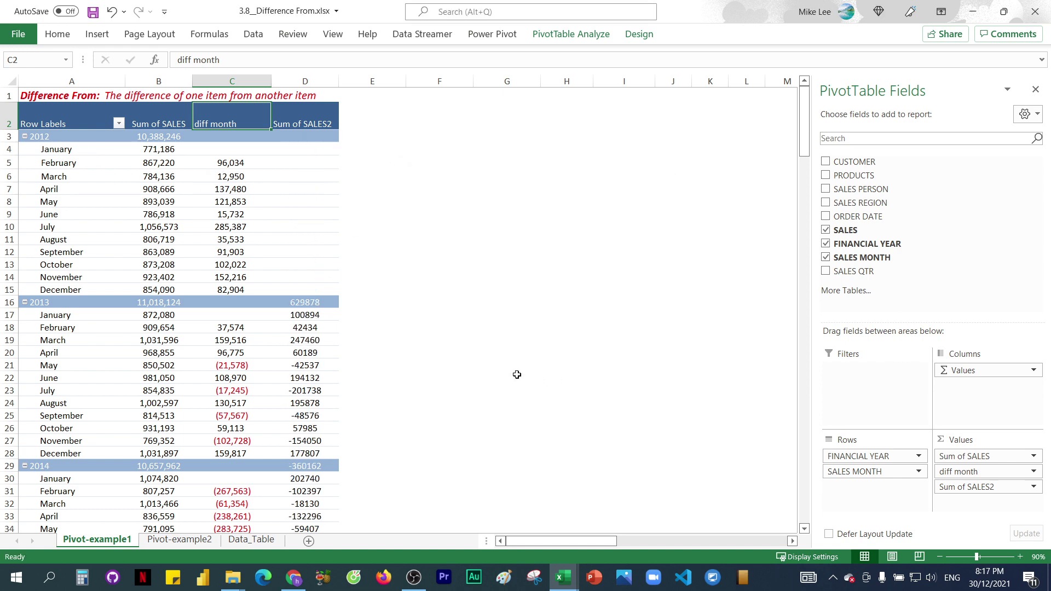
- Format the Sum of SALES2 field as Number with 0 decimal places, a thousands separator and negatives in red parentheses
right_click(303, 339)
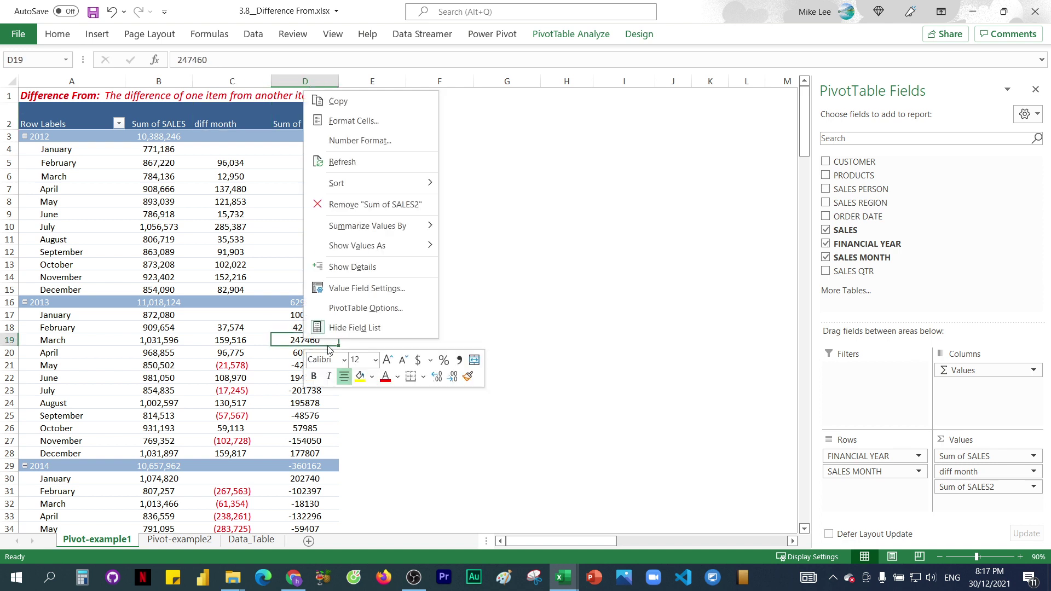
right_click(293, 381)
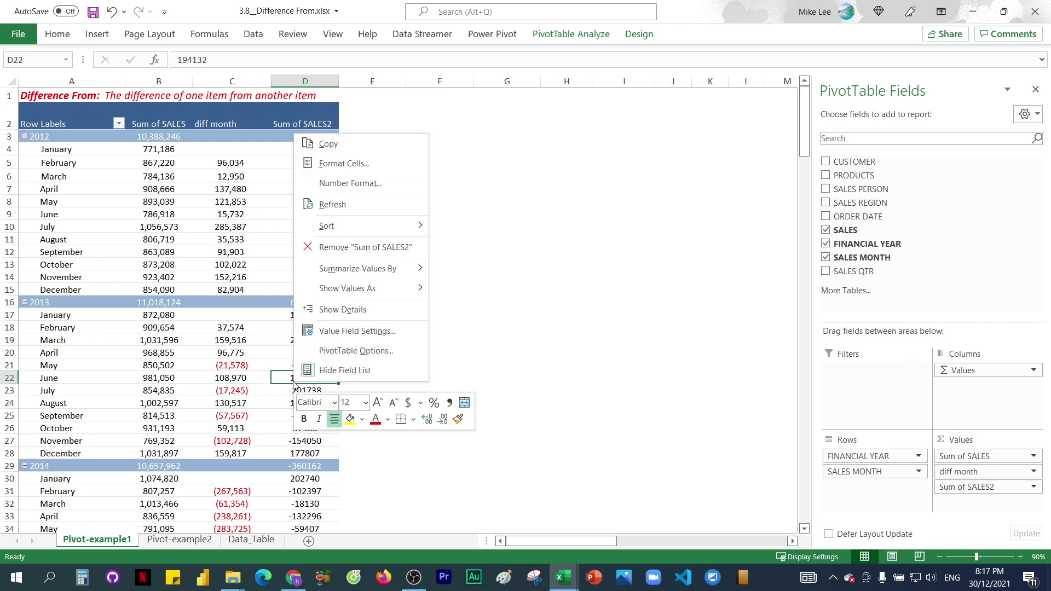
left_click(361, 331)
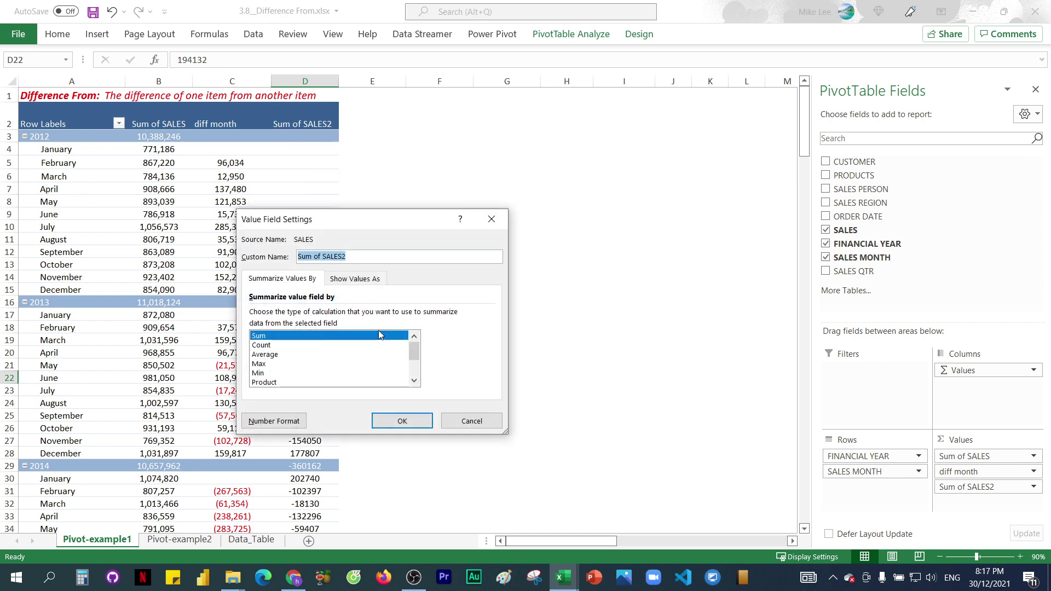
left_click(271, 421)
left_click(221, 225)
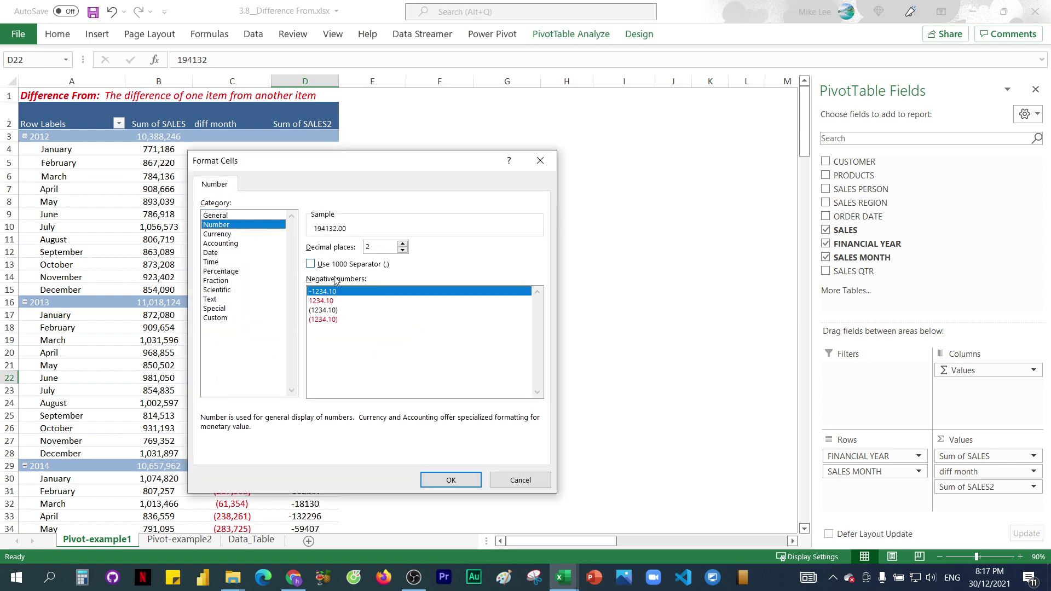
left_click(324, 320)
left_click(311, 264)
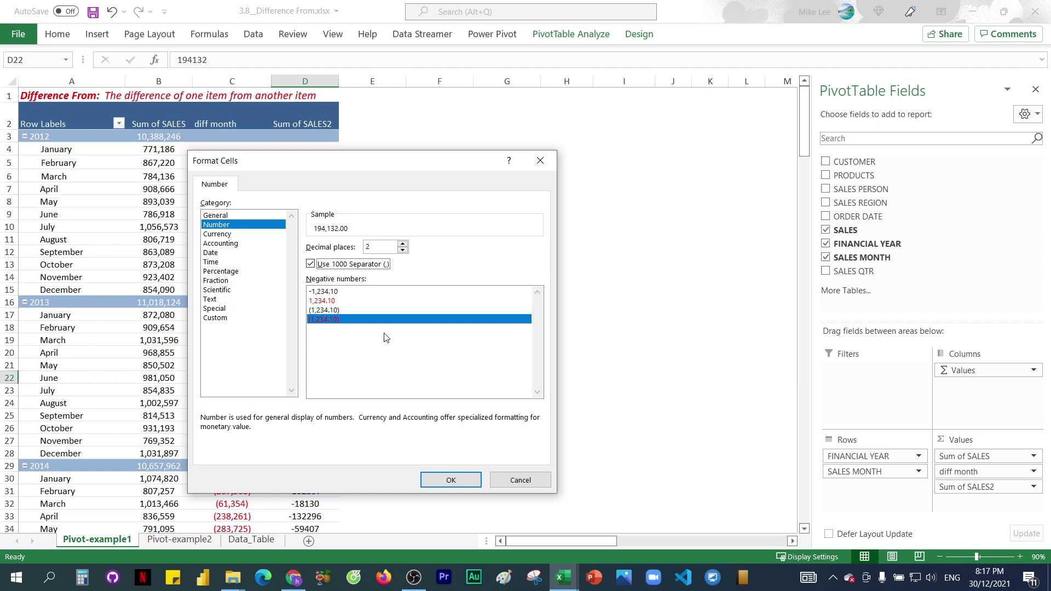
left_click(403, 250)
left_click(402, 250)
left_click(450, 480)
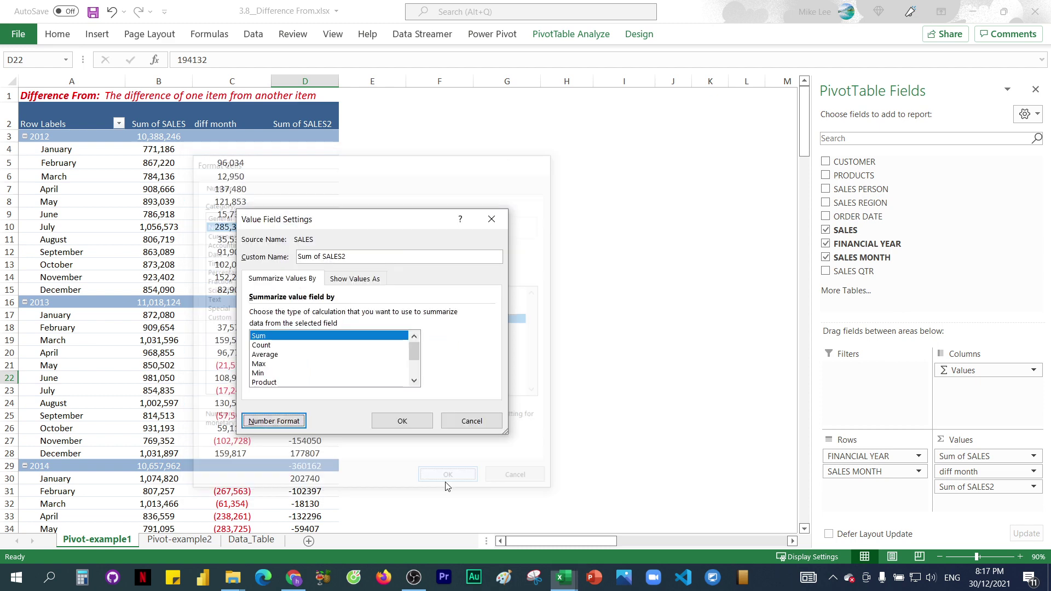
left_click(391, 421)
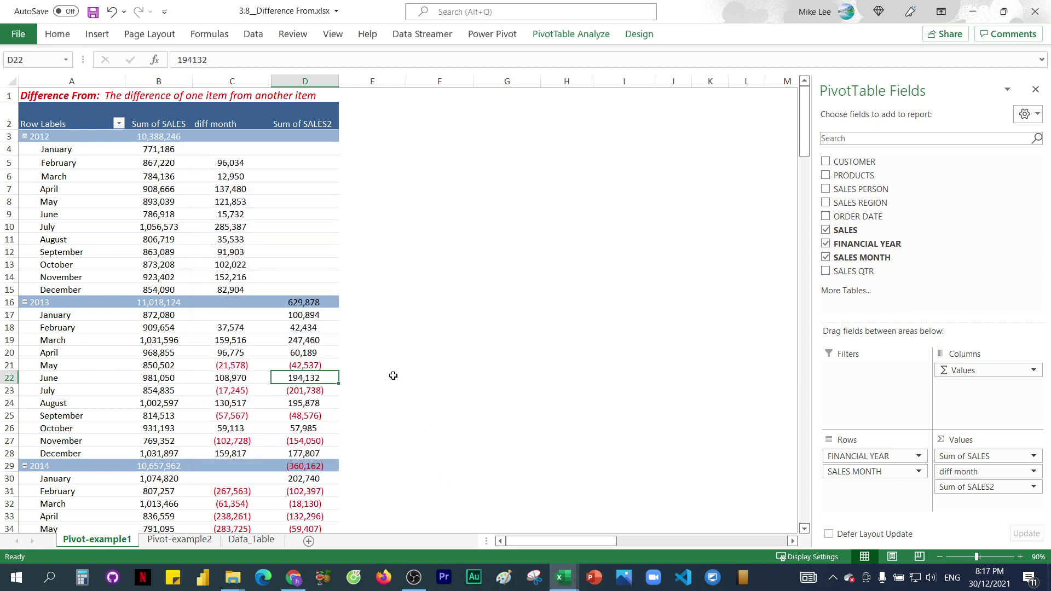
- Compare January and February sales of 2013 with the same months of 2012, and review the yearly differences through 2014
scroll(393, 376, "down", 2)
scroll(323, 279, "up", 2)
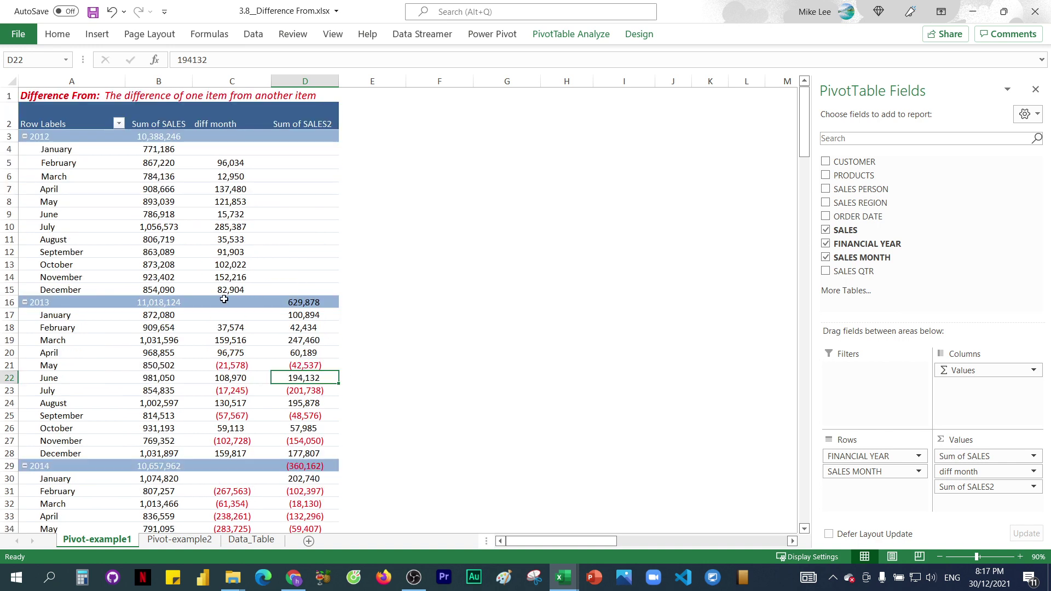
left_click(157, 318)
left_click(166, 158)
left_click(151, 289)
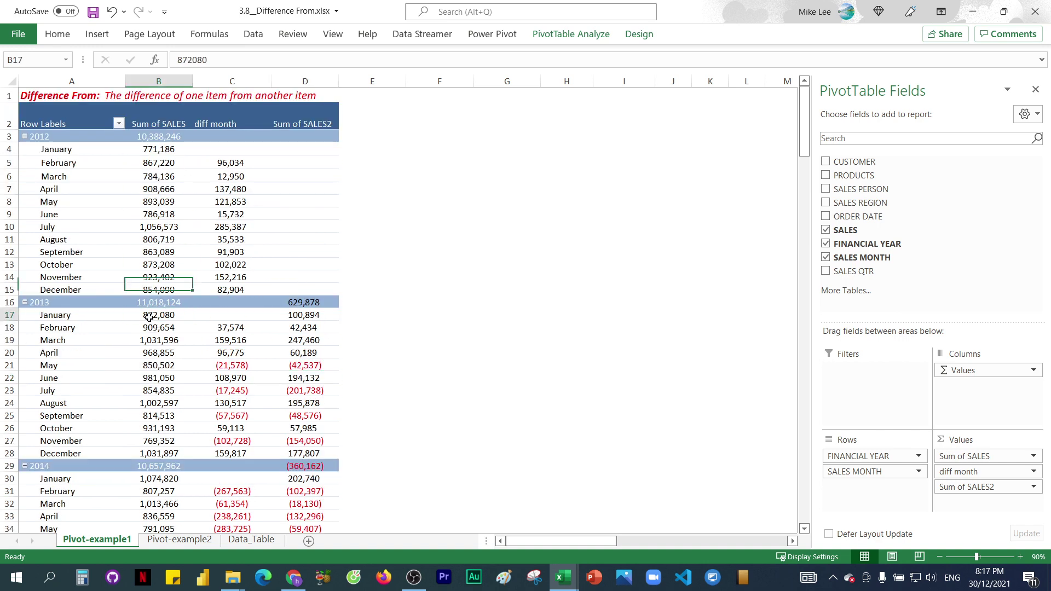
left_click(153, 316)
left_click(149, 152)
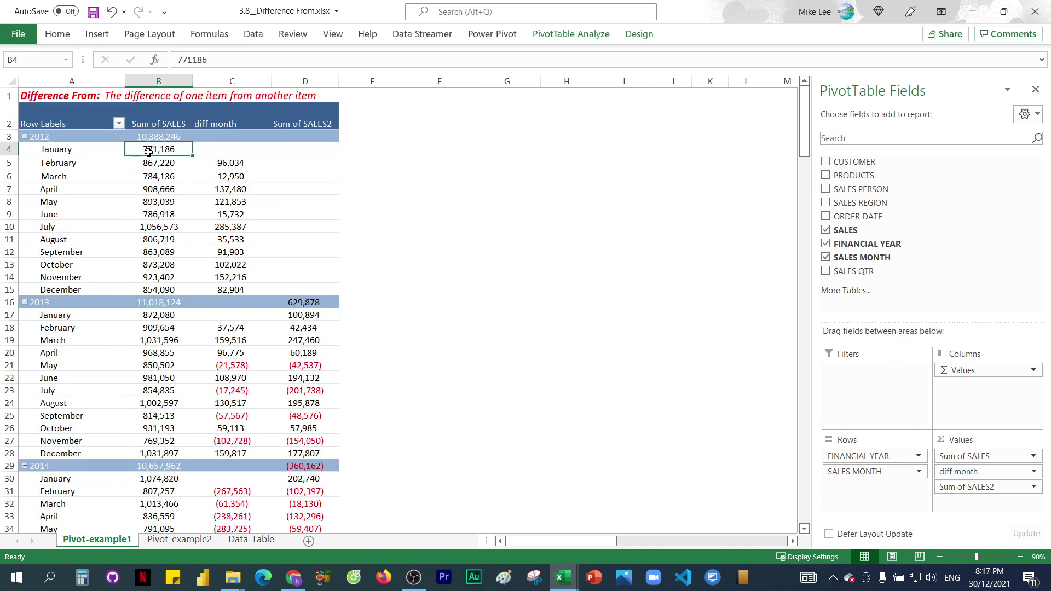
left_click(163, 337)
left_click(158, 164)
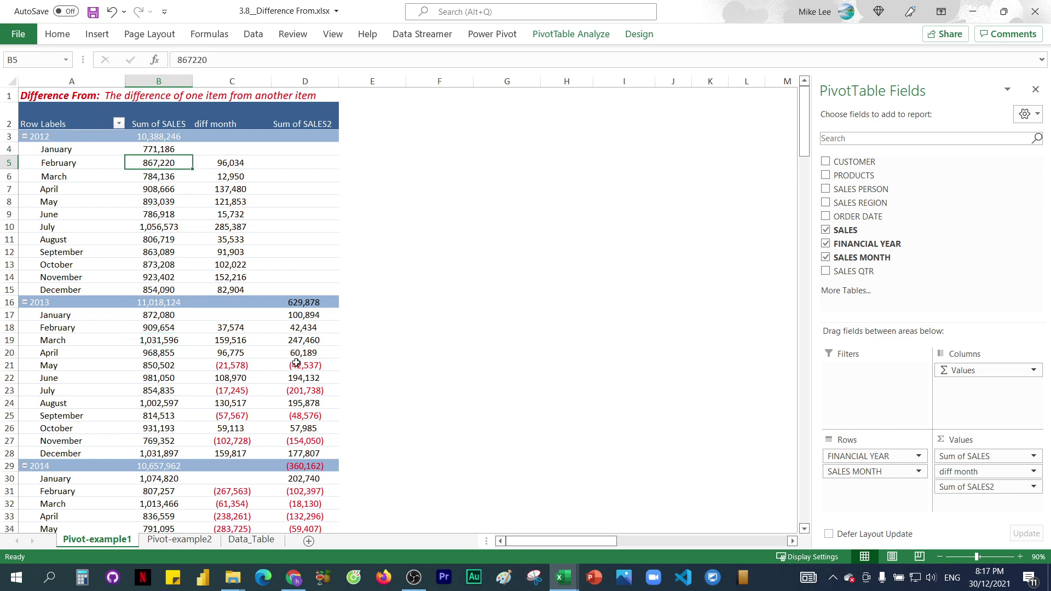
left_click_drag(296, 363, 302, 441)
scroll(225, 438, "down", 5)
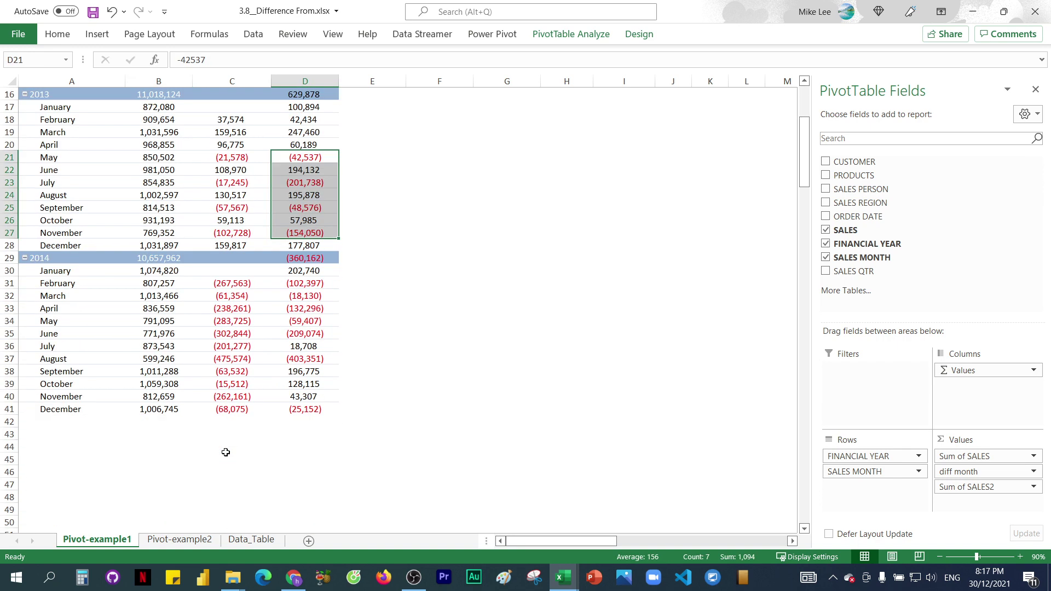
scroll(226, 452, "up", 5)
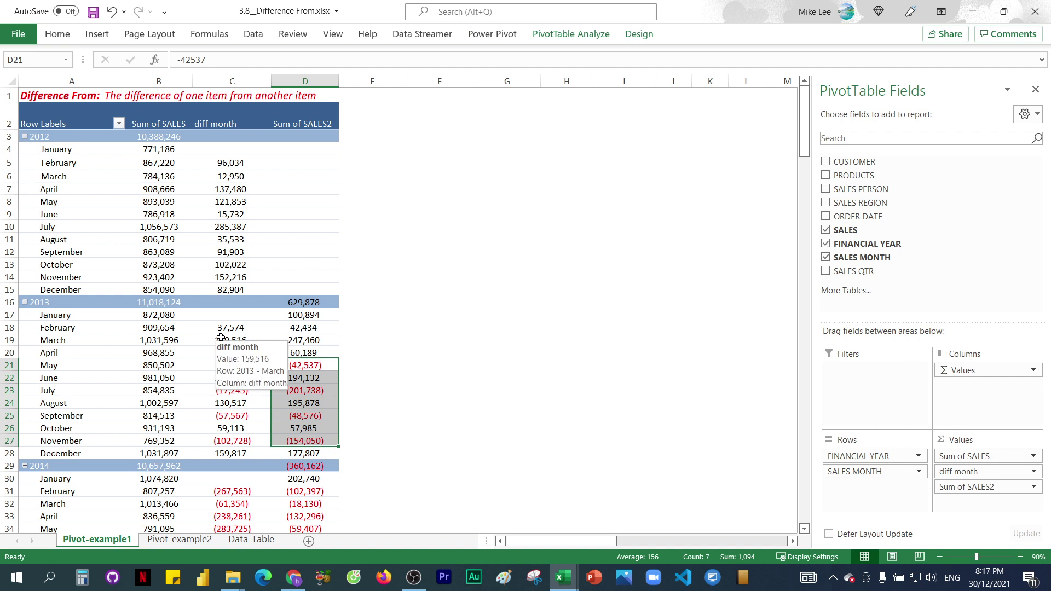
mouse_move(190, 239)
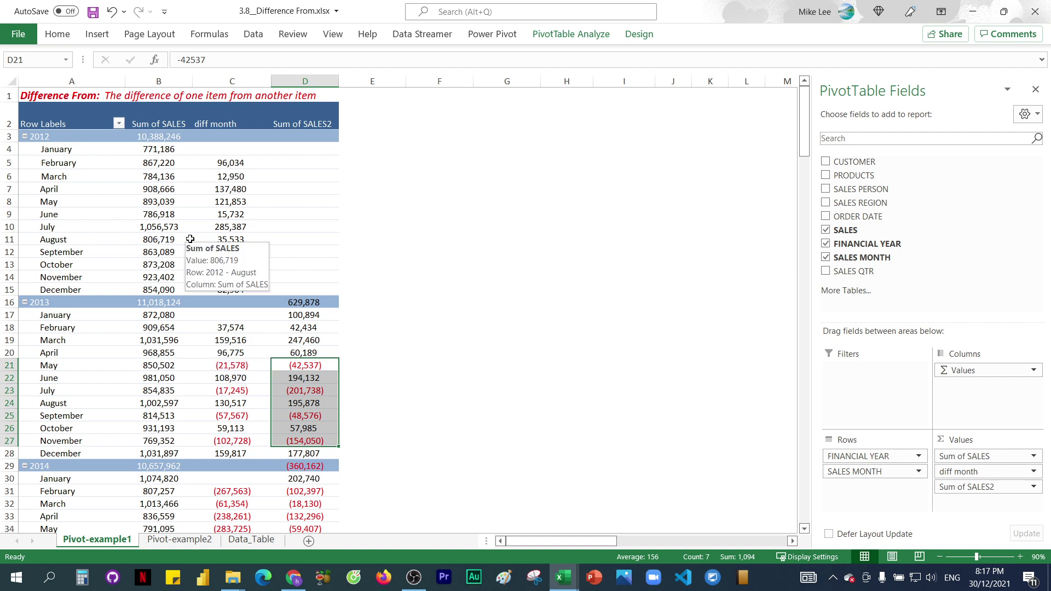
- Rename the Sum of SALES2 value field as "diff year" and select an empty cell outside the PivotTable
double_click(301, 124)
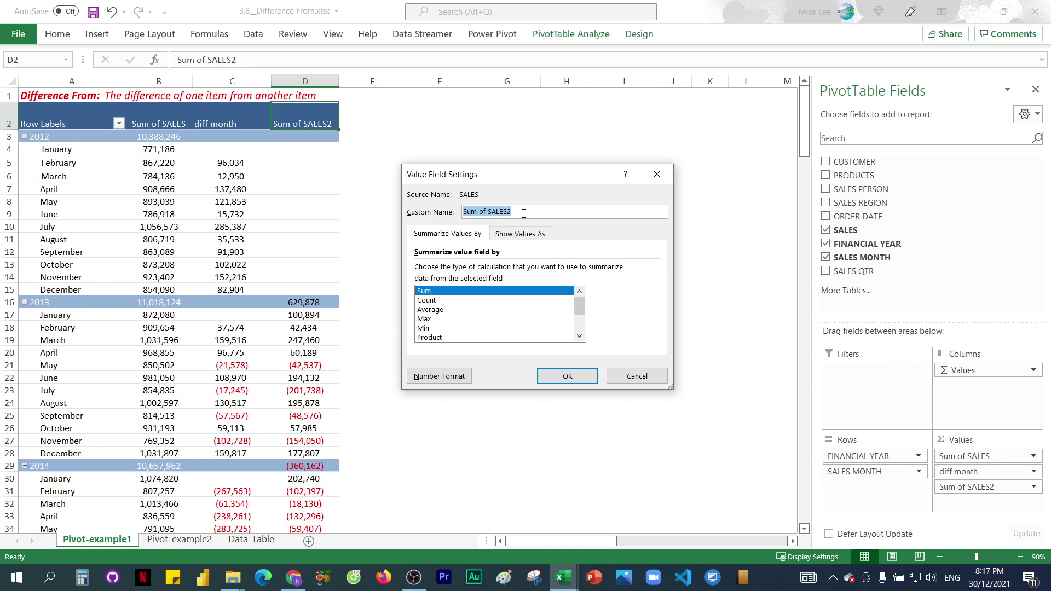
key("Escape")
double_click(304, 120)
type("diff year")
left_click(568, 376)
left_click(225, 403)
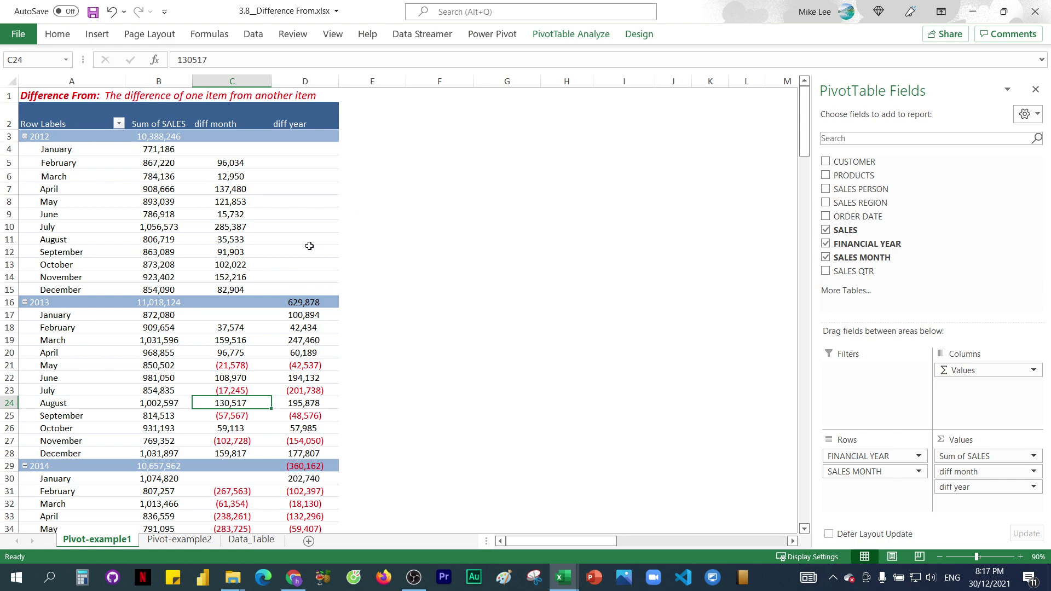
scroll(253, 379, "down", 2)
scroll(253, 379, "up", 2)
left_click(434, 374)
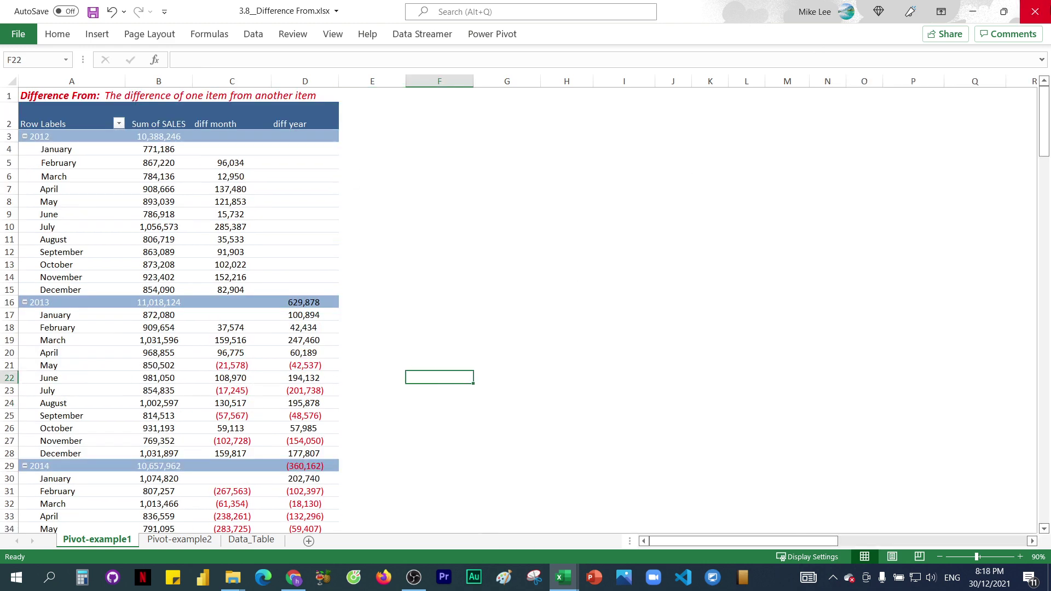
- Switch to the Pivot-example2 sheet and remove the existing difference field from the PivotTable values, keeping Sum of SALES
left_click(180, 539)
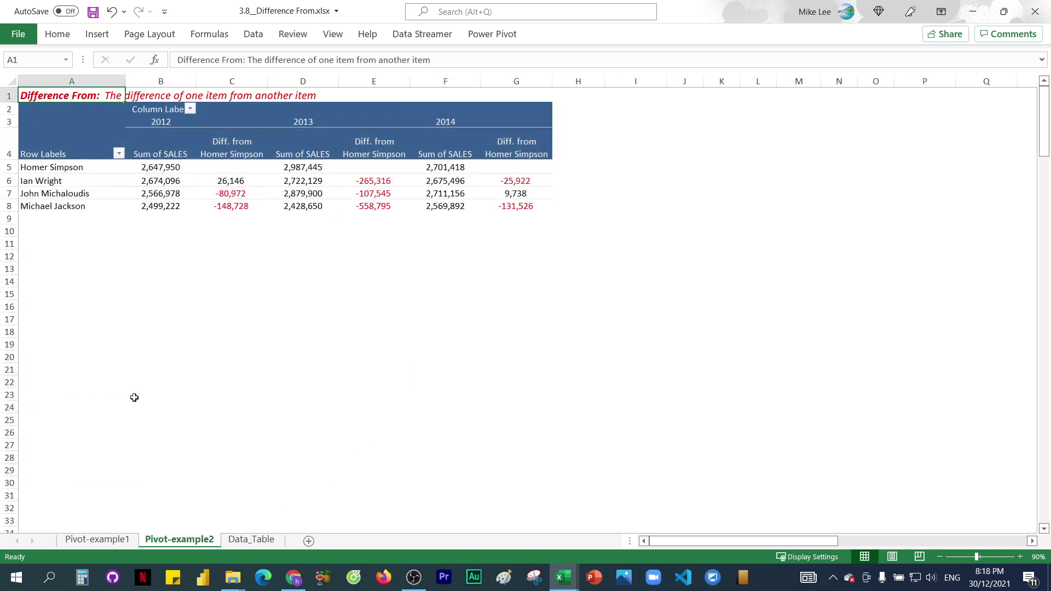
left_click(181, 231)
left_click(180, 256)
left_click(184, 193)
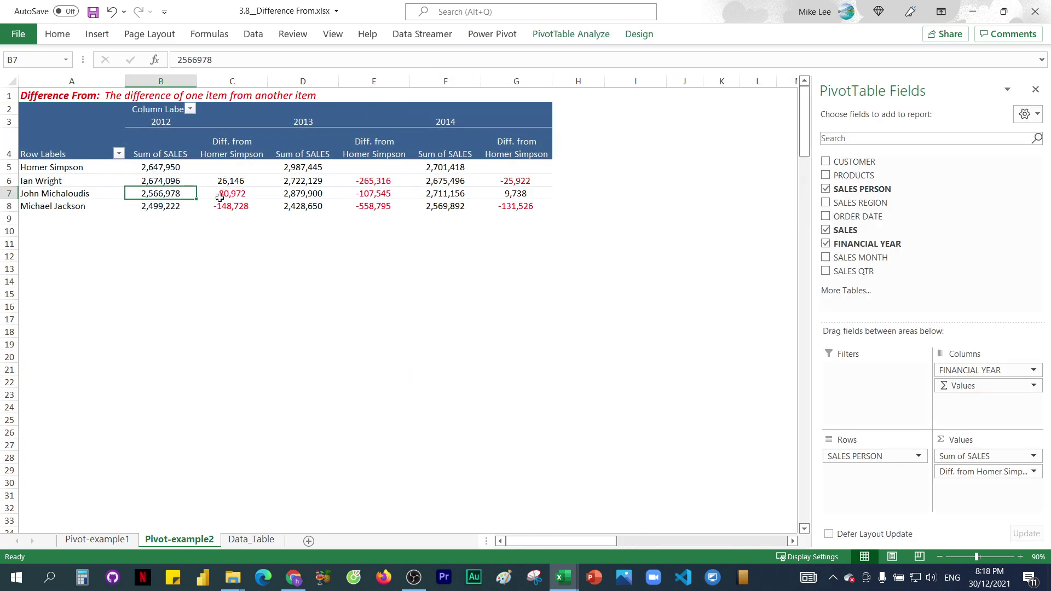
left_click_drag(974, 472, 957, 305)
- Reduce the height of row 4, the first sales person's row, to match the other PivotTable rows
left_click(159, 166)
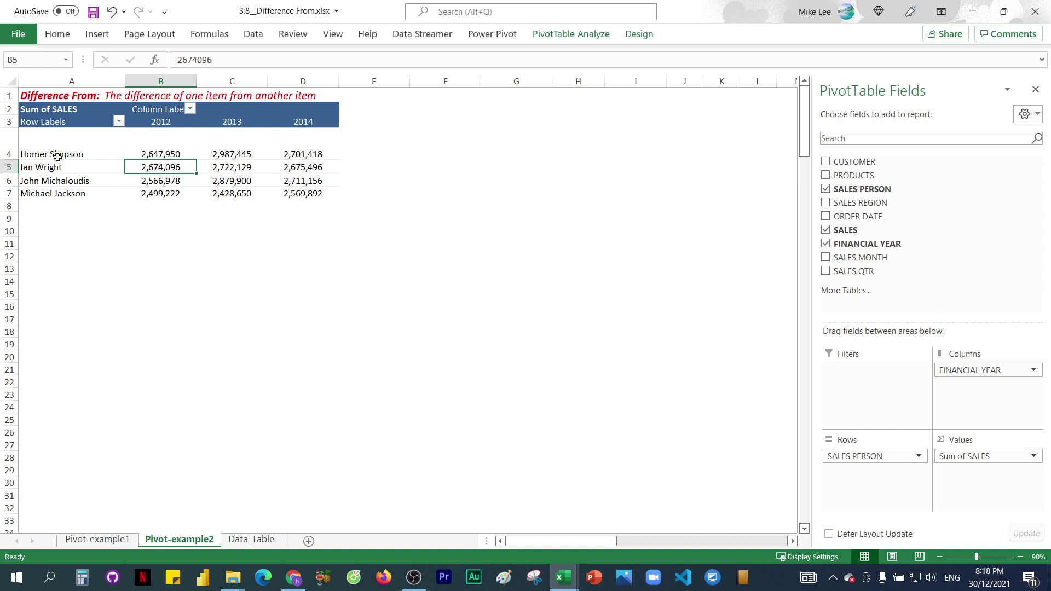
left_click(33, 153)
left_click(22, 155)
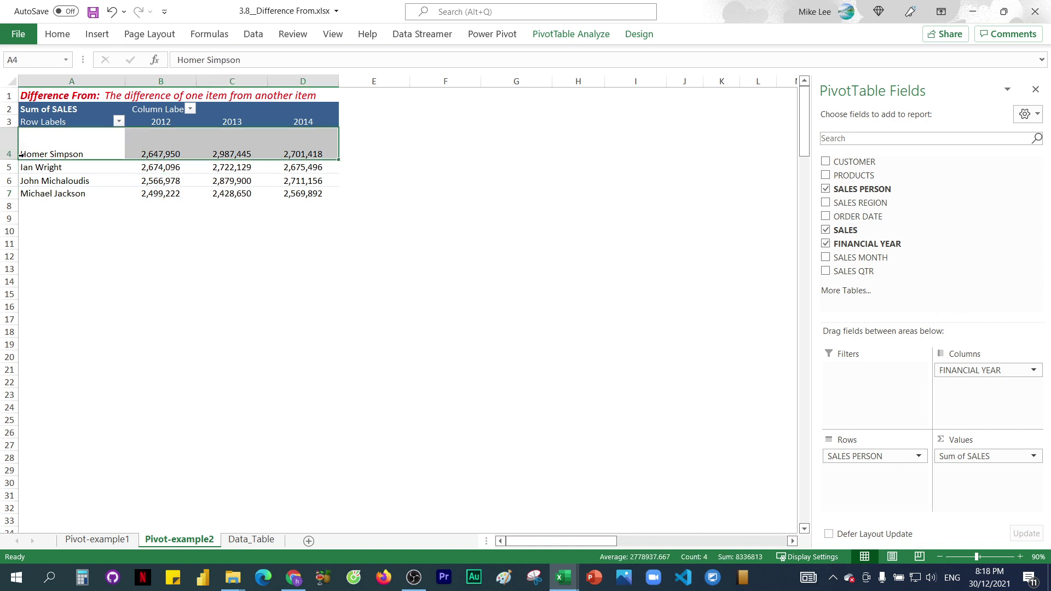
left_click(20, 167)
key("ctrl+z")
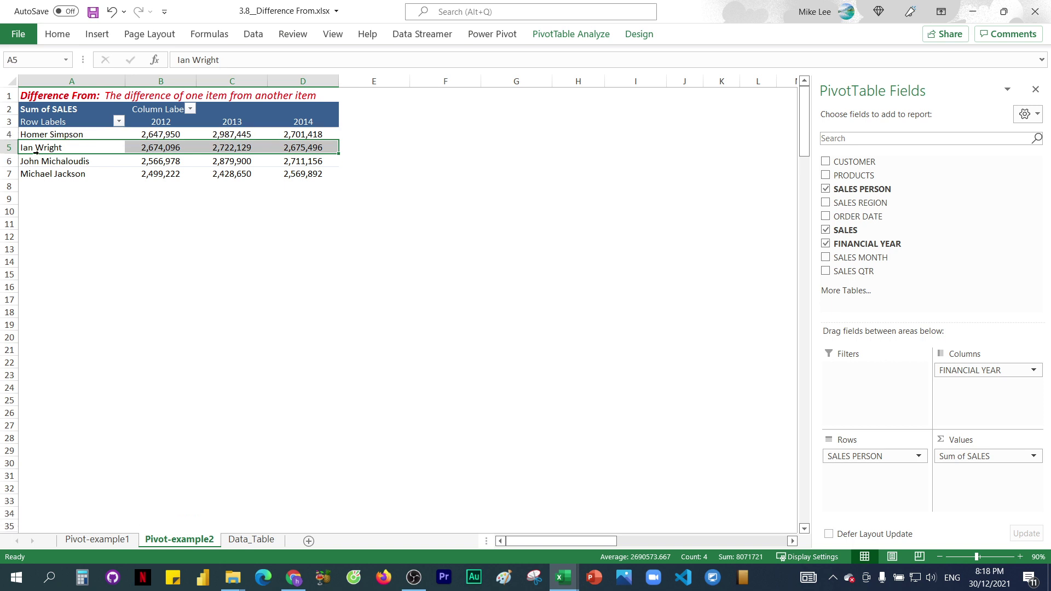
mouse_move(33, 135)
left_mouse_down()
mouse_move(33, 174)
mouse_move(32, 134)
left_mouse_up()
key("Return")
left_click(136, 148)
left_click(146, 149)
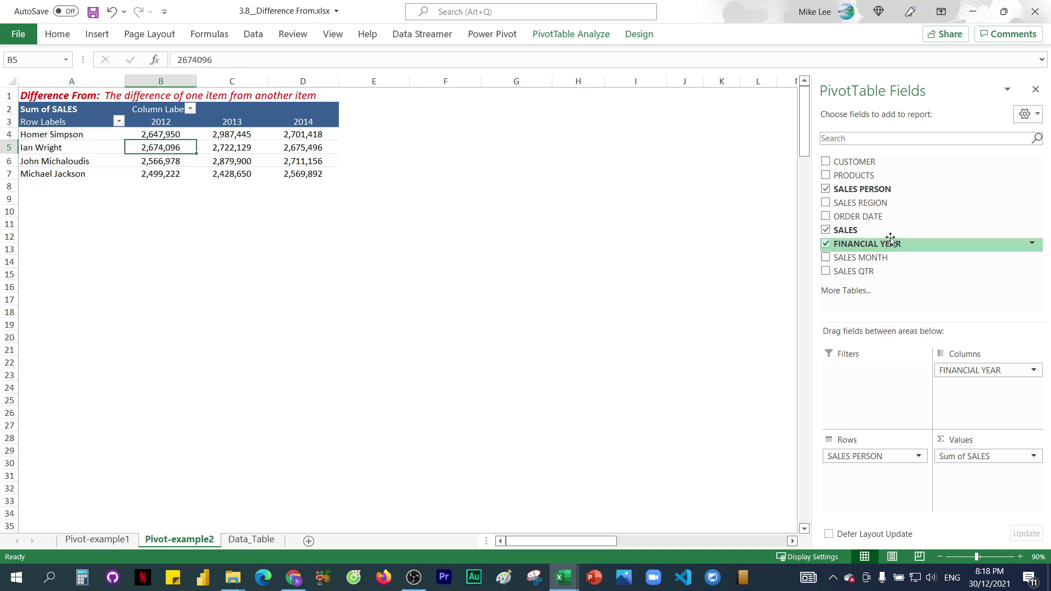
- Add SALES to the values again and show it as Difference From, with SALES PERSON as base field and the first sales person as base item
left_click_drag(865, 231, 1019, 492)
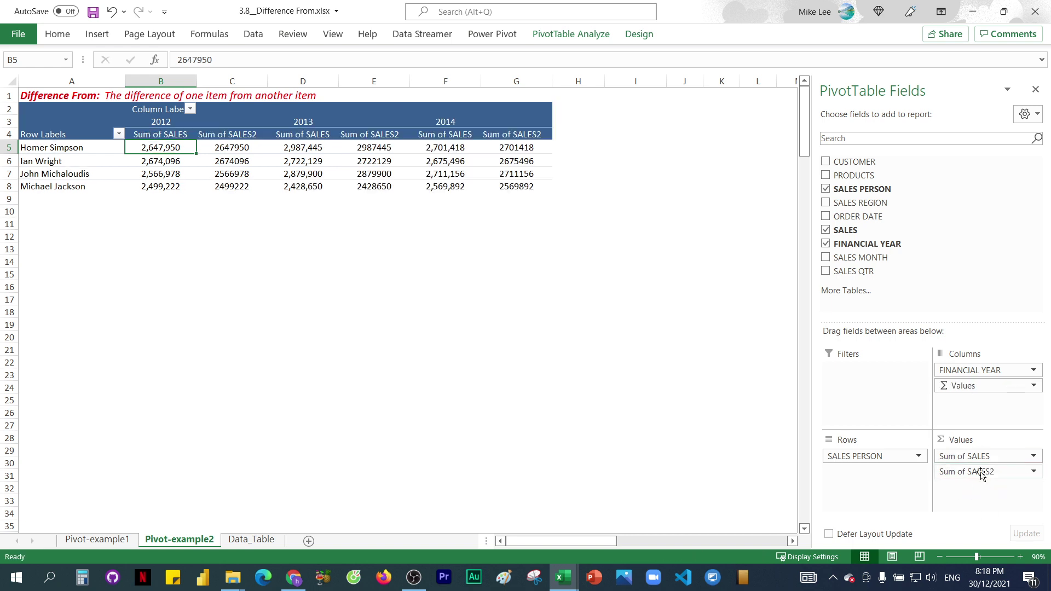
left_click(1026, 472)
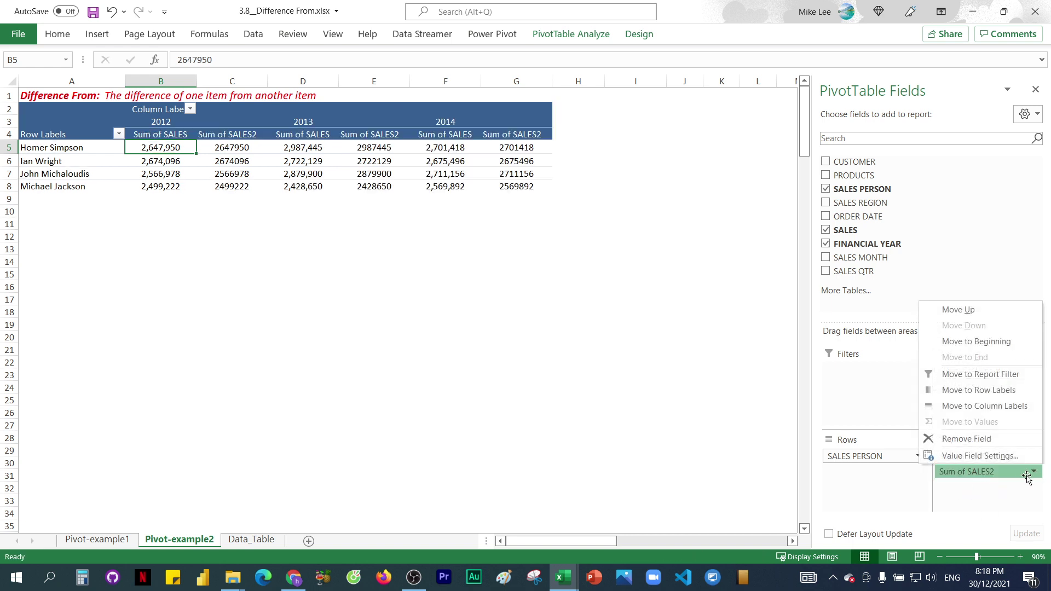
left_click(970, 459)
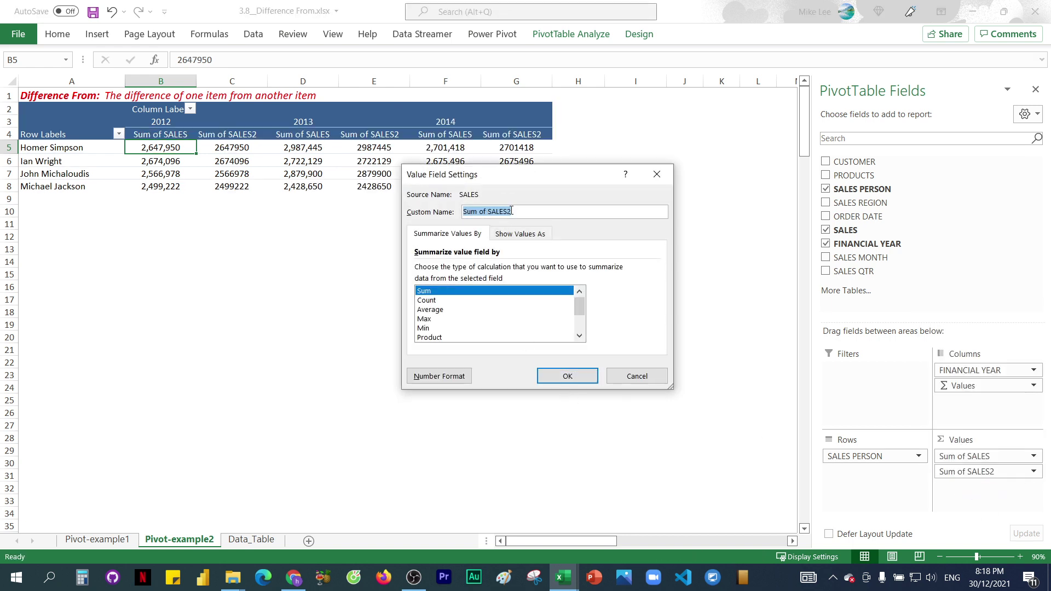
left_click(520, 234)
left_click(654, 269)
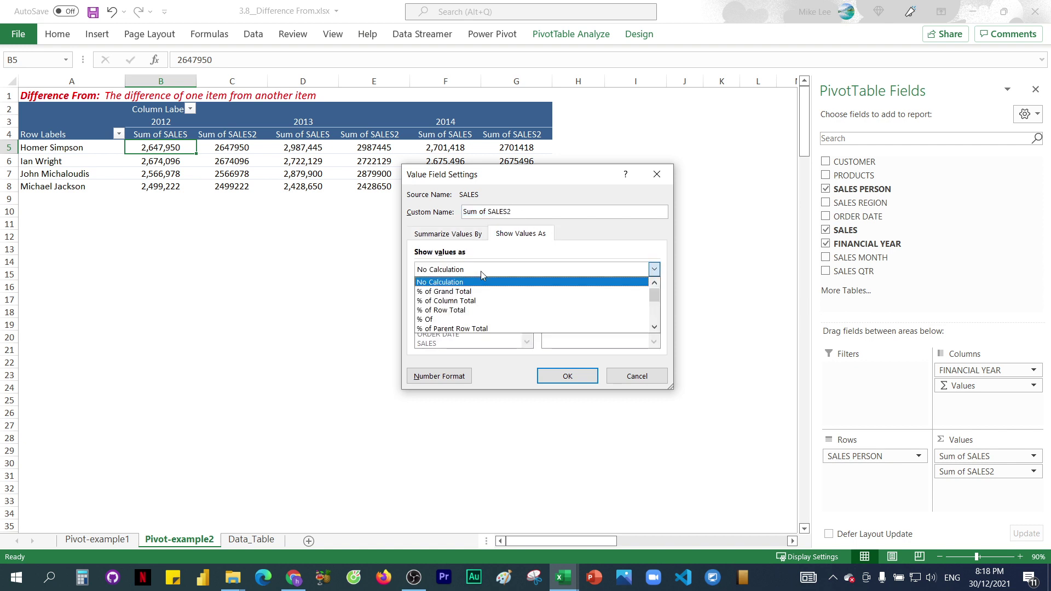
scroll(487, 312, "down", 3)
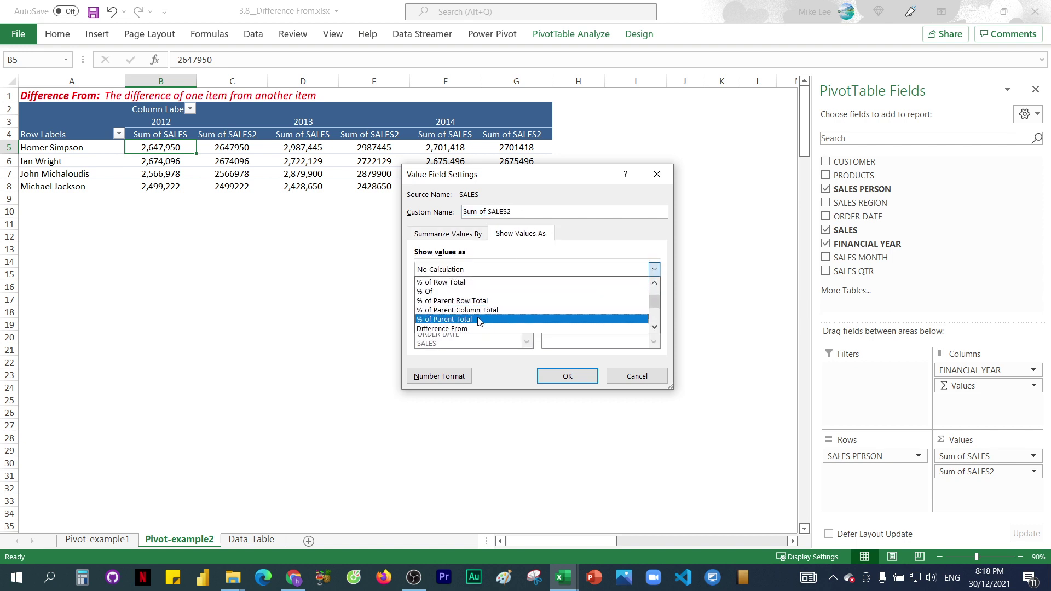
left_click(477, 320)
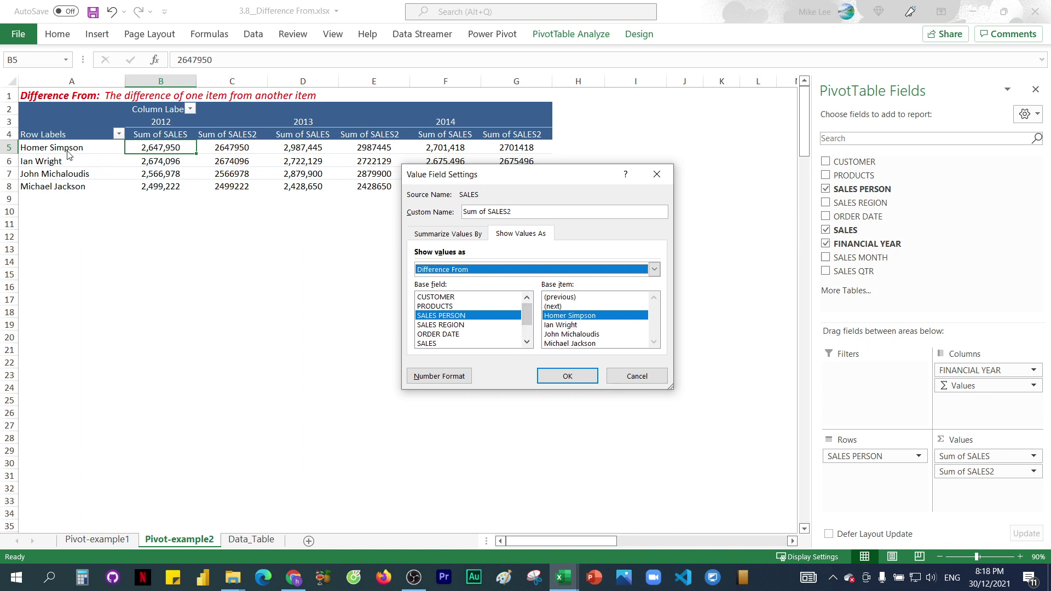
left_click(564, 316)
left_click(568, 377)
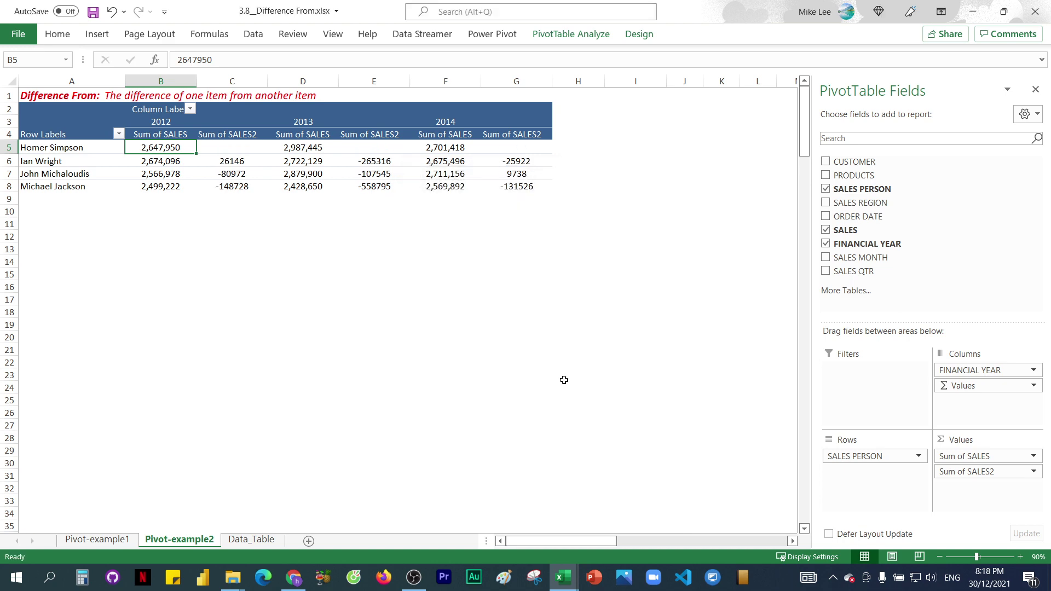
- Format the Sum of SALES2 field as Number with the 1000 separator and 0 decimal places
left_click_drag(225, 162, 226, 185)
right_click(225, 169)
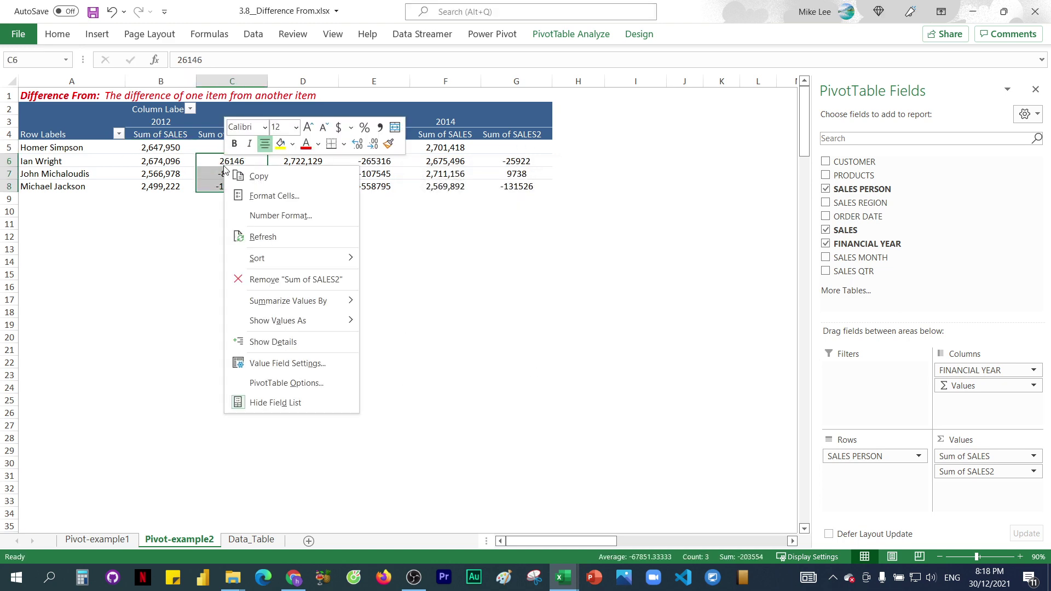
left_click(287, 363)
left_click(187, 455)
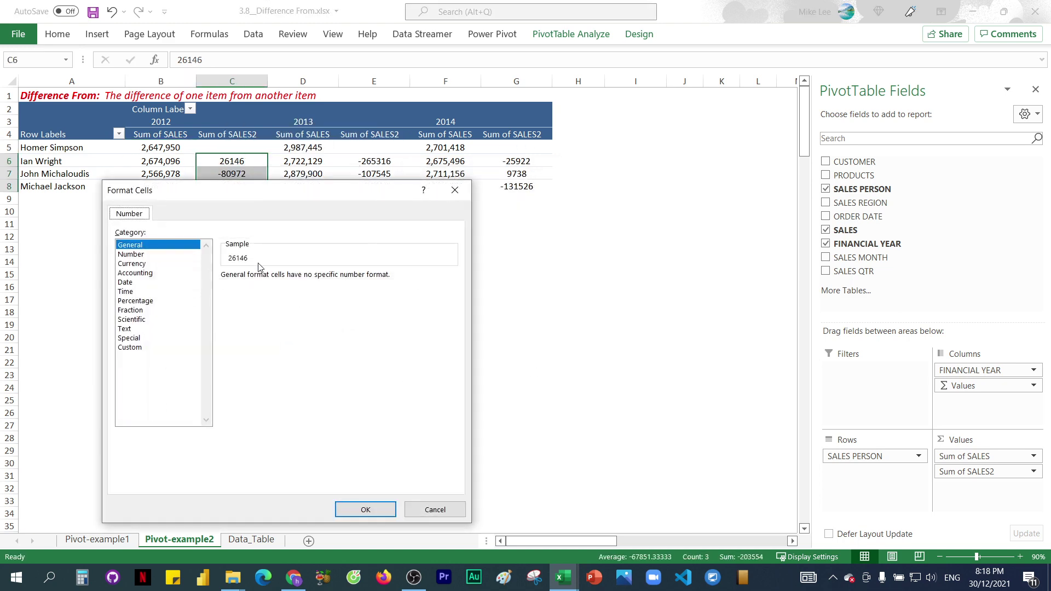
left_click(147, 254)
left_click(225, 294)
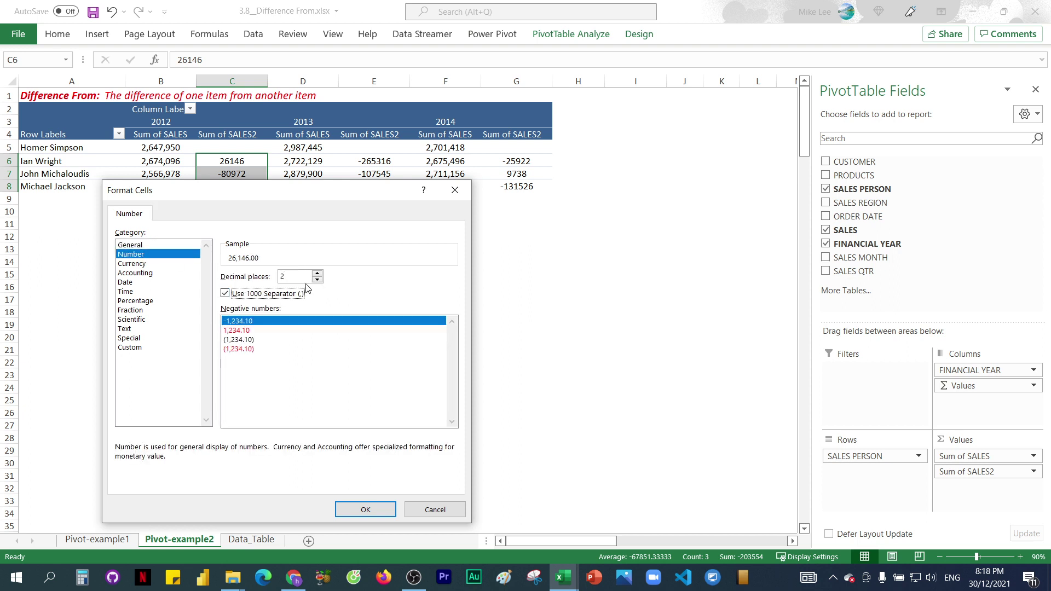
left_click(317, 280)
left_click(317, 280)
left_click(385, 515)
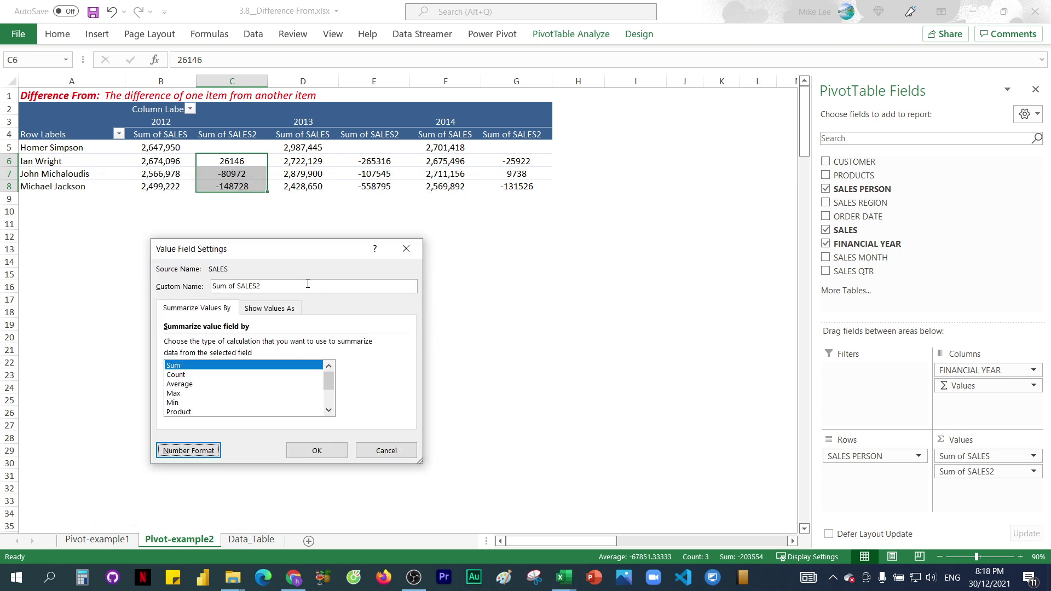
left_click(317, 450)
left_click(303, 299)
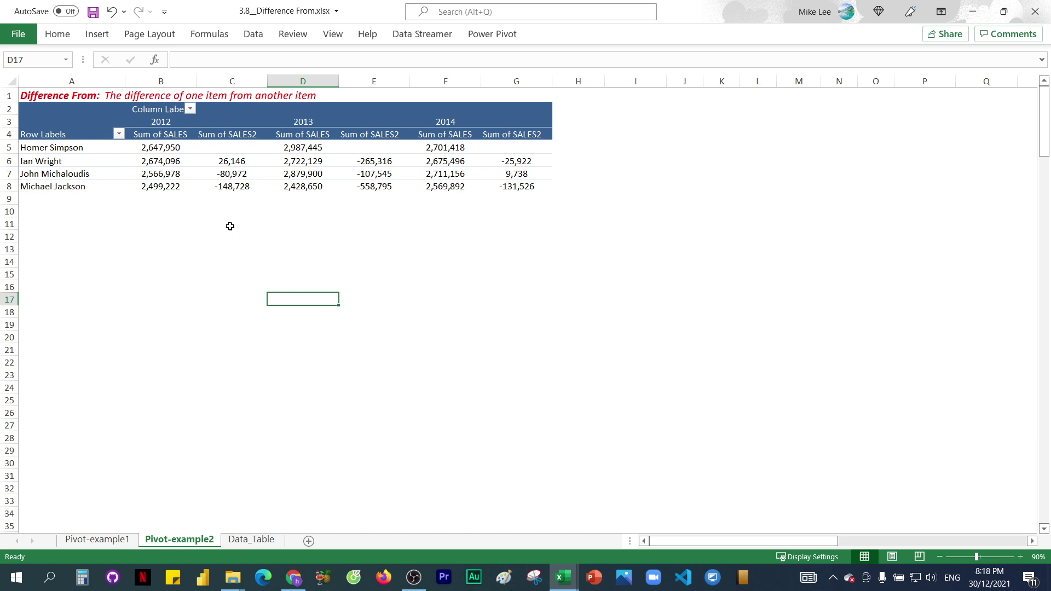
left_click(236, 175)
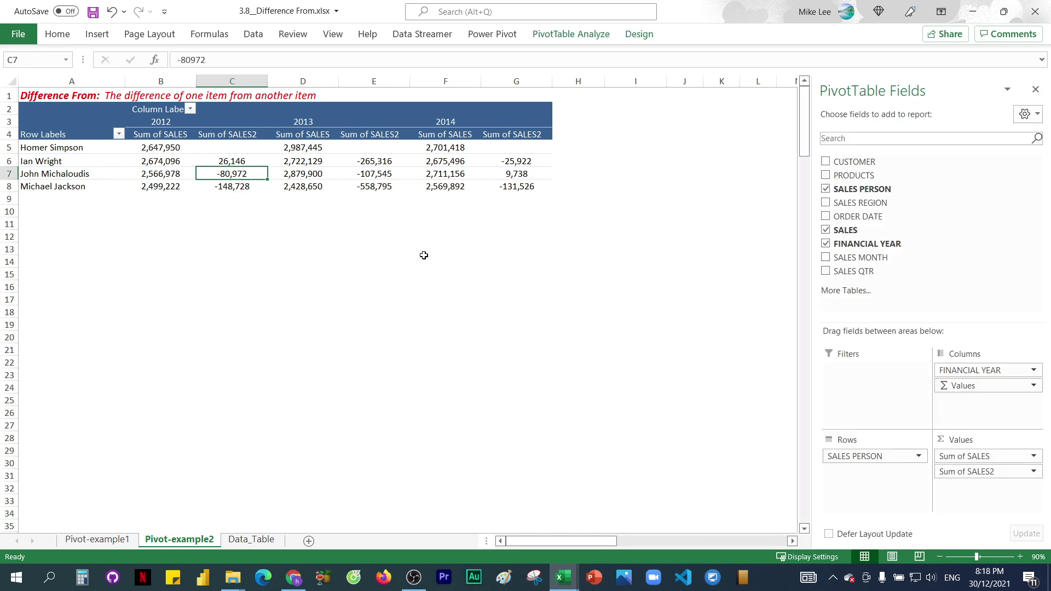